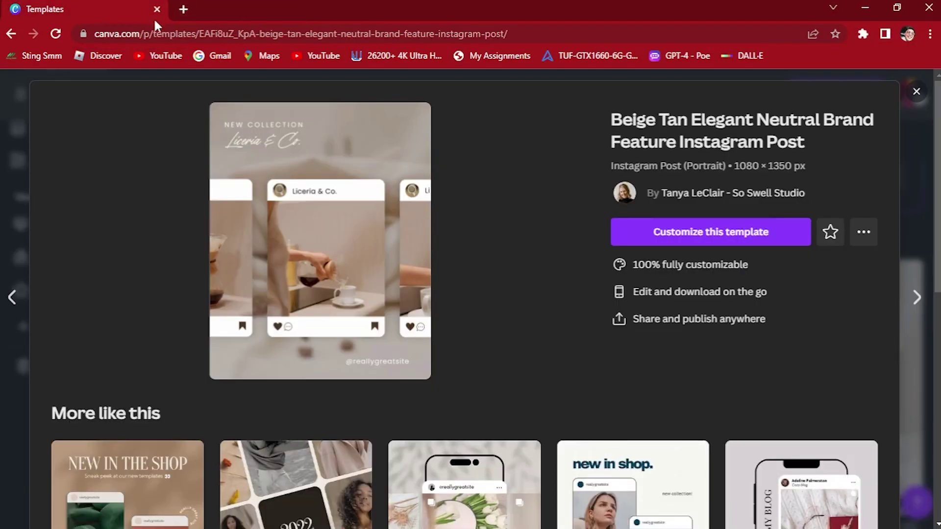
Step: Search Google for 'chatgpt 4 login' and check the GPT 4 Login site result
click(165, 36)
text(chatgpt 4 login)
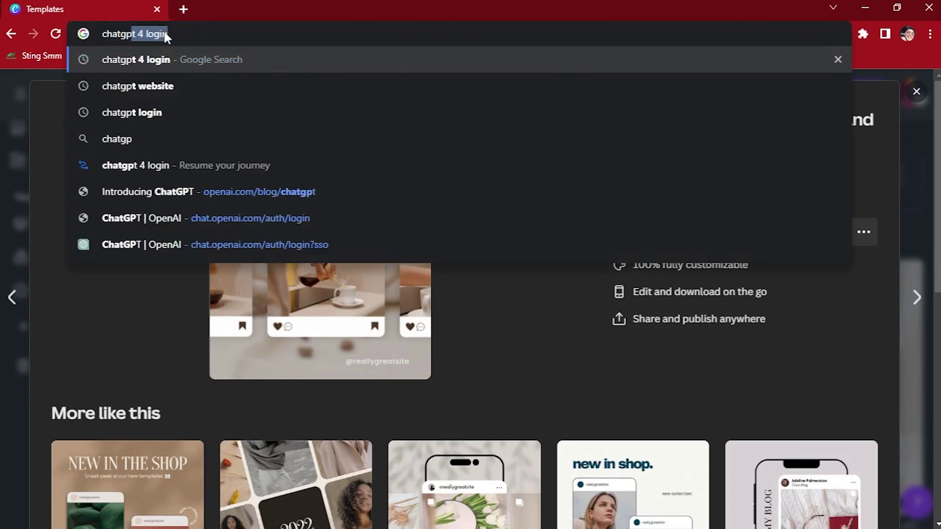
key(Return)
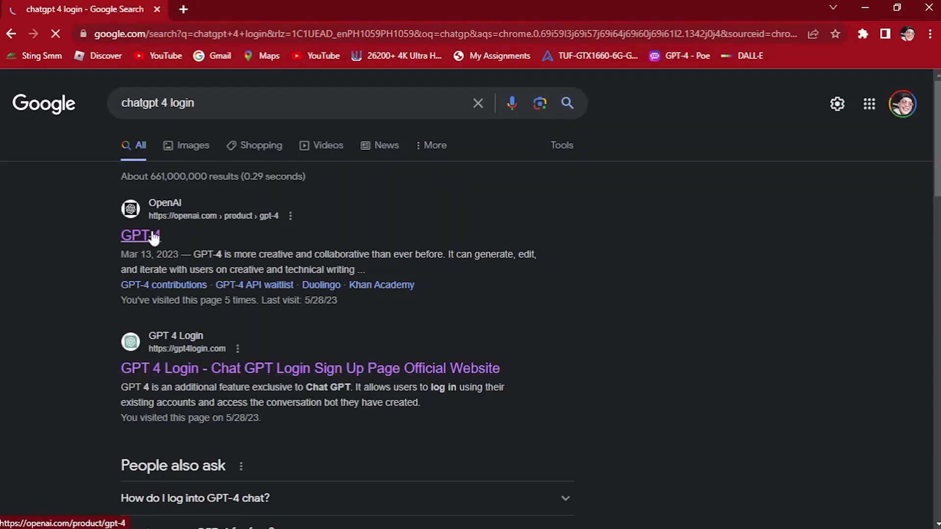
click(263, 368)
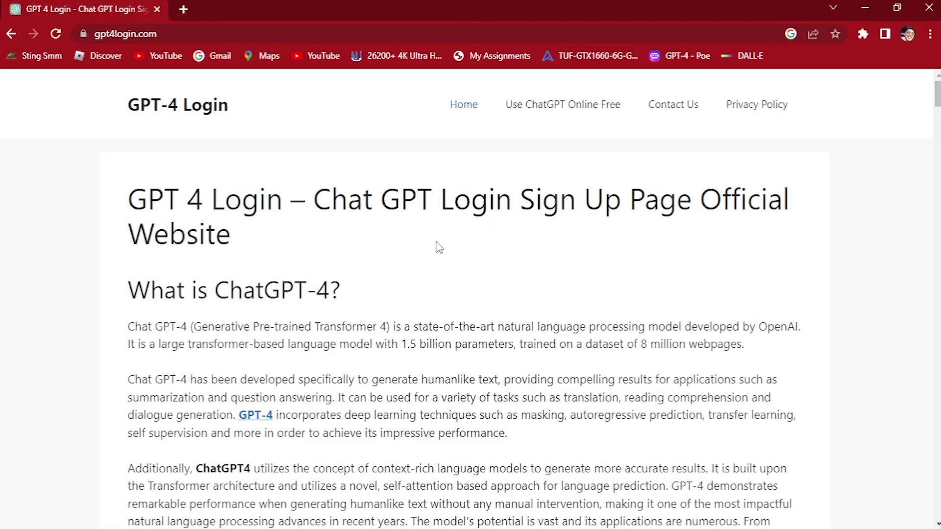
key(alt+Left)
scroll(361, 250, down, 8)
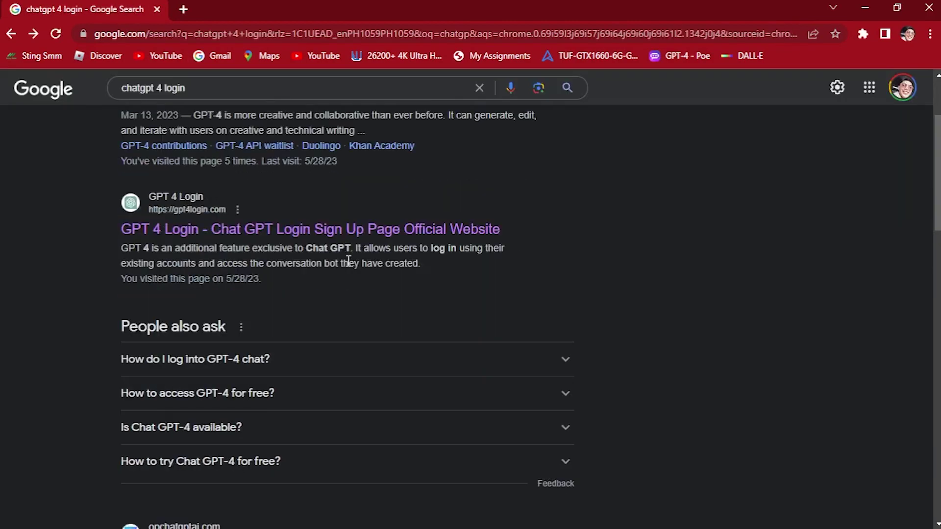
scroll(299, 358, up, 8)
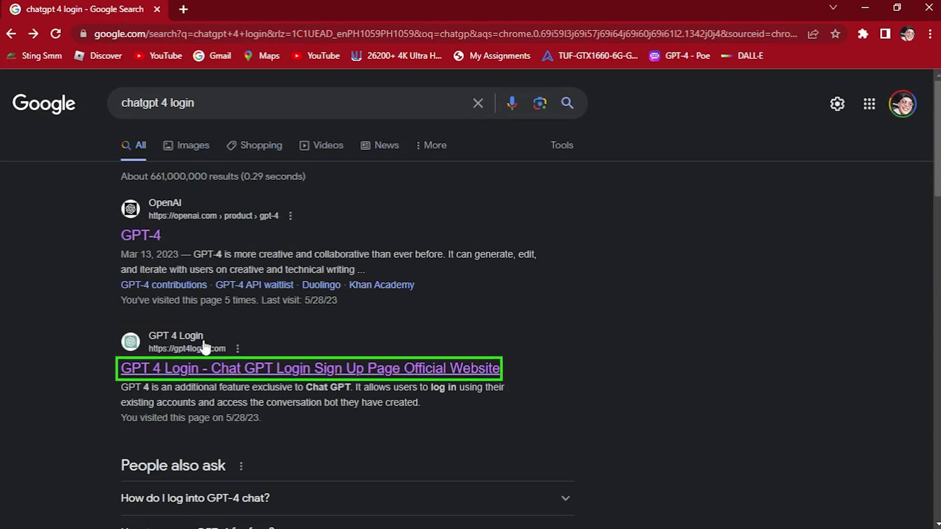
Step: Visit the GPT 4 Login sign-up result, then close it and return to the results
click(239, 371)
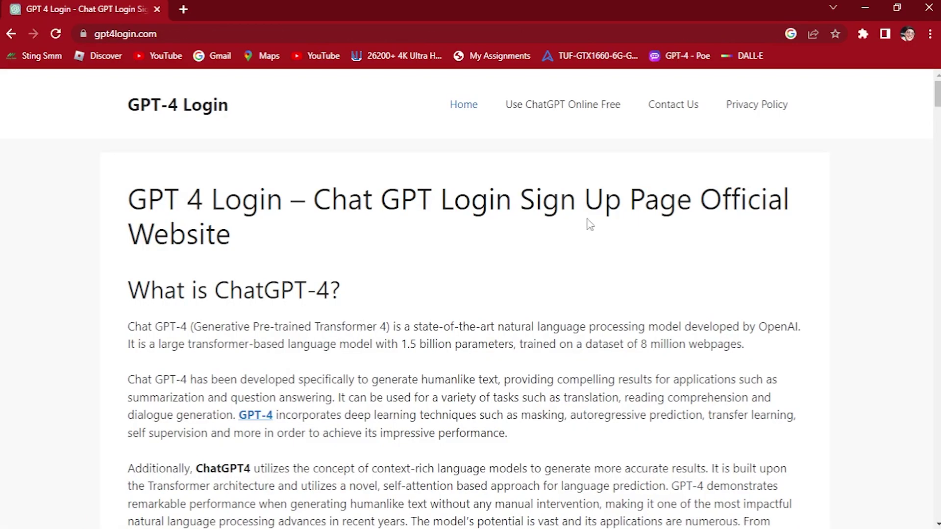
scroll(647, 154, down, 3)
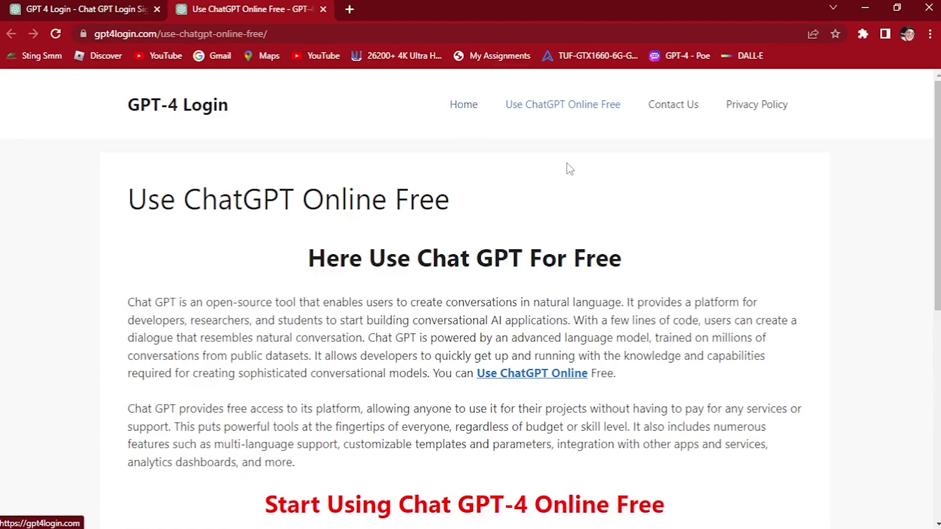
click(323, 10)
scroll(427, 217, up, 2)
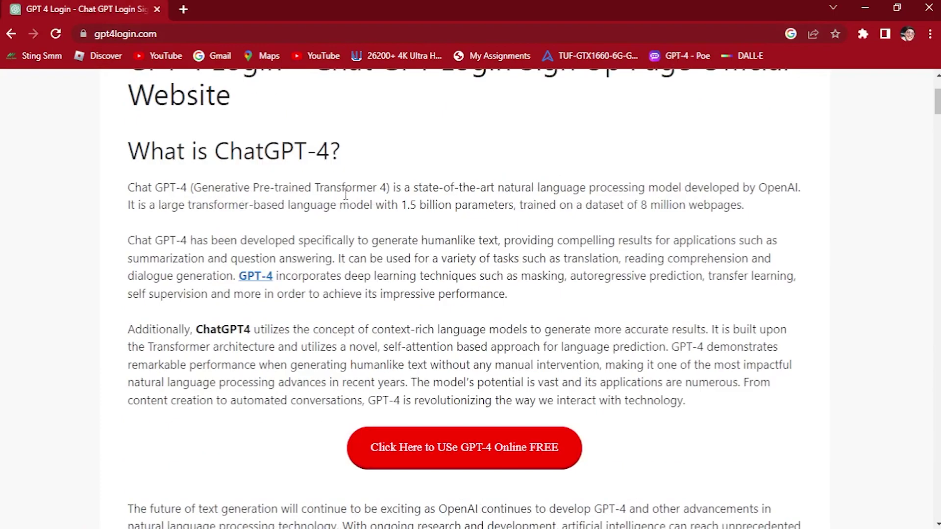
key(alt+Left)
scroll(166, 233, down, 4)
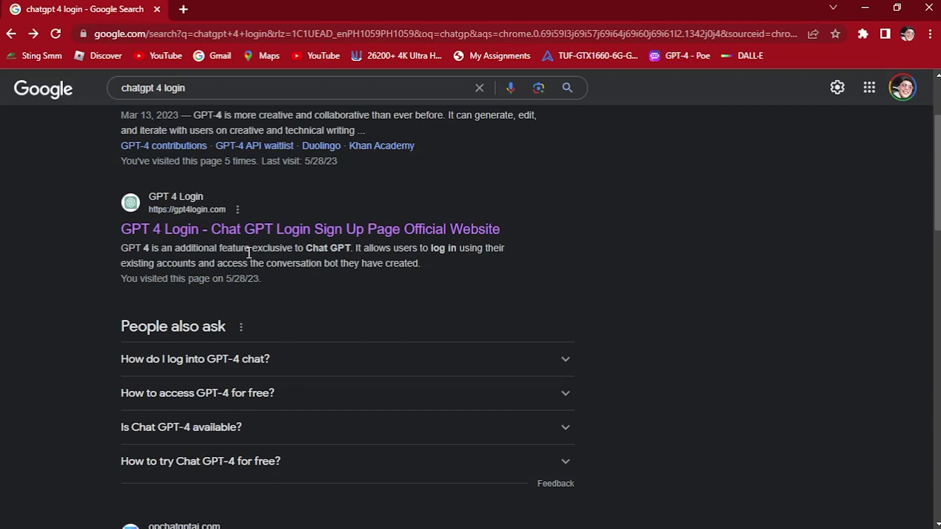
drag(936, 195, 936, 307)
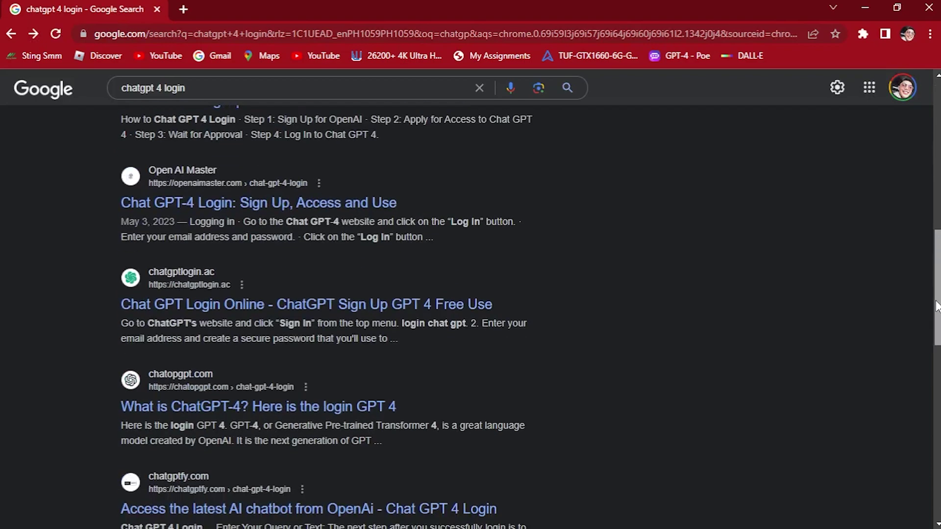
scroll(936, 307, up, 12)
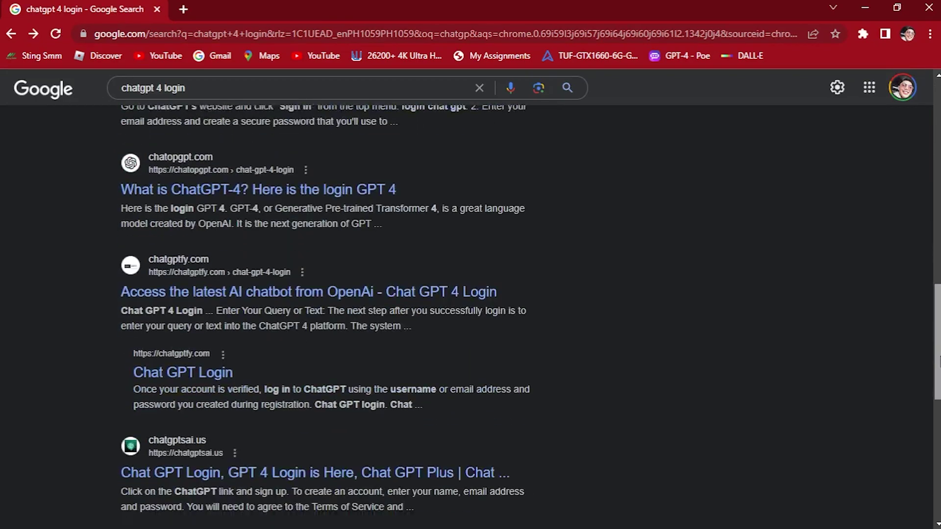
Step: Rerun the 'chatgpt 4 login' search from the address bar suggestion
click(339, 35)
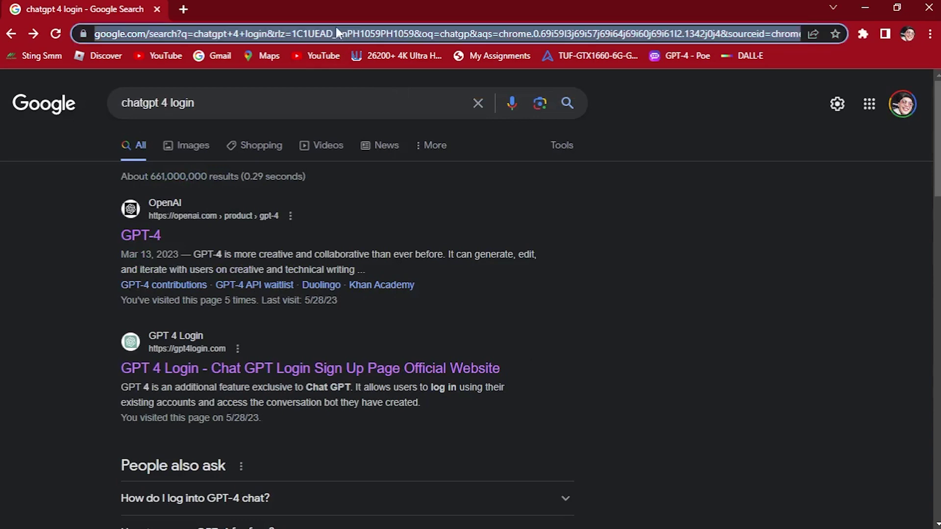
text(chat)
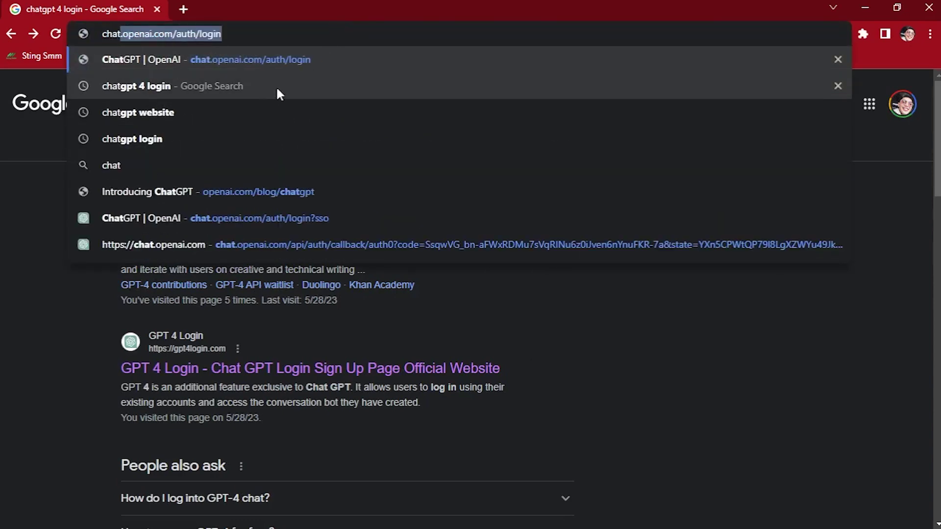
click(275, 86)
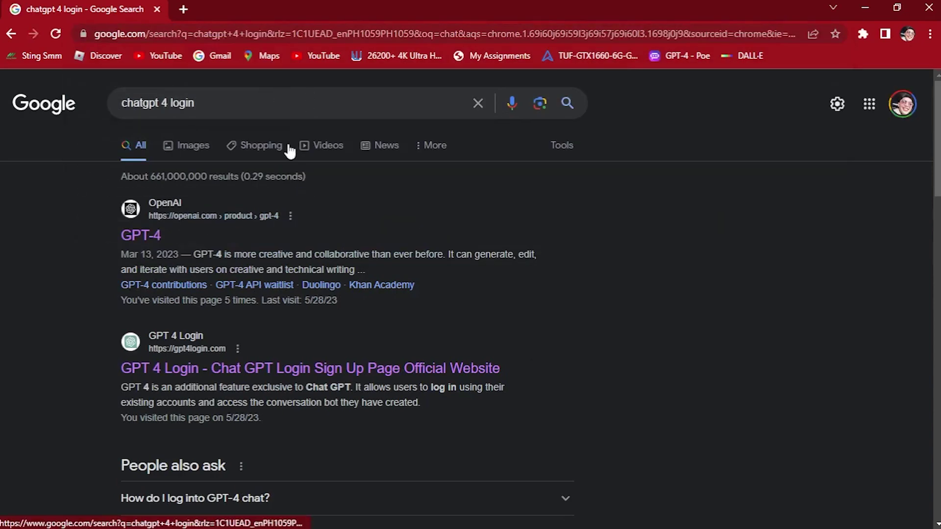
Step: Open ChatGPT and begin the prompt 'create a list of 25 facts about the universe'
click(142, 237)
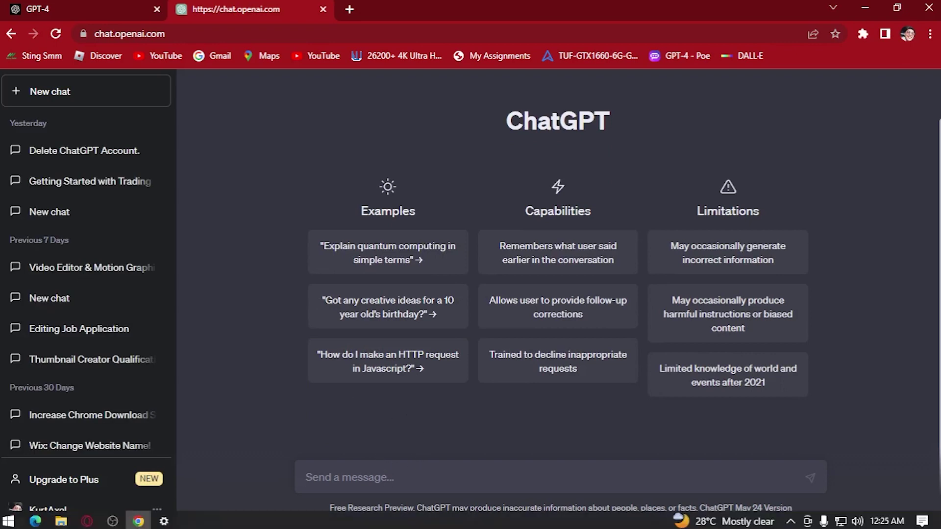
text(cr)
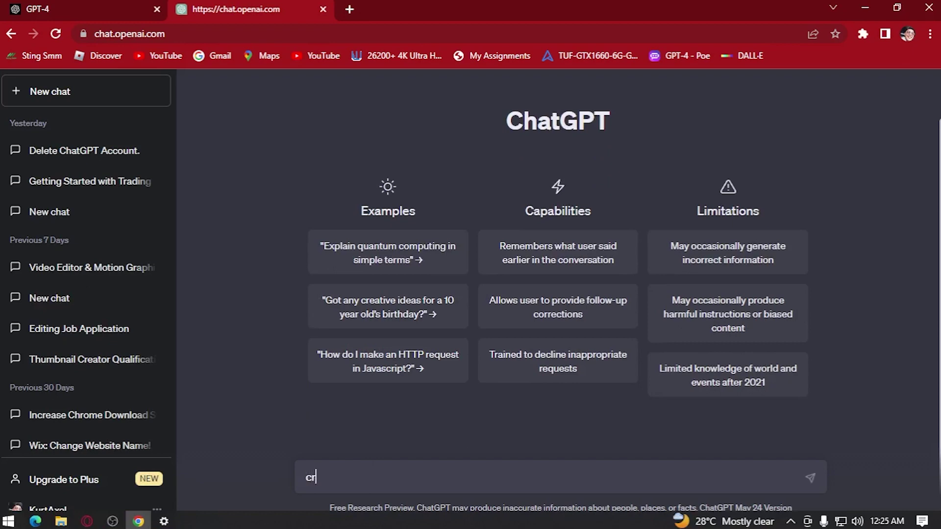
text(eate a list og)
key(BackSpace)
key(BackSpace)
text(f 25 )
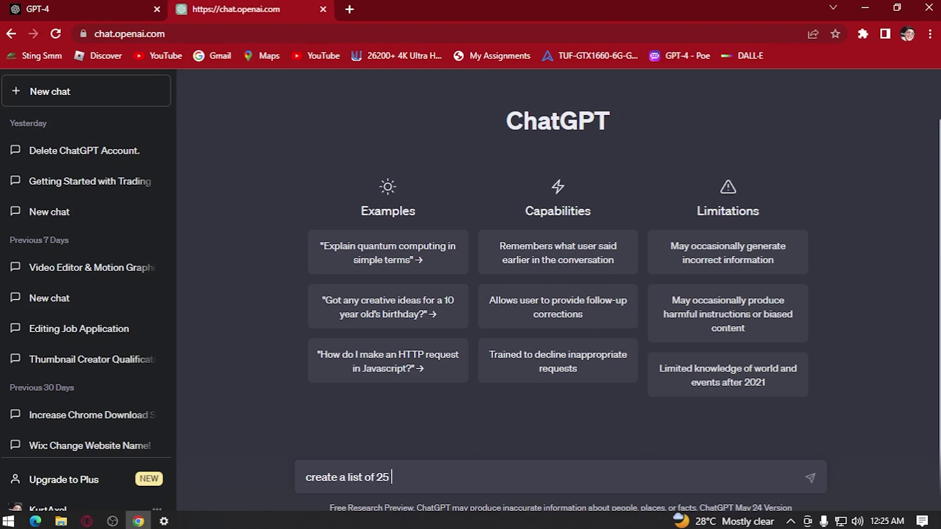
text(facts about the universd)
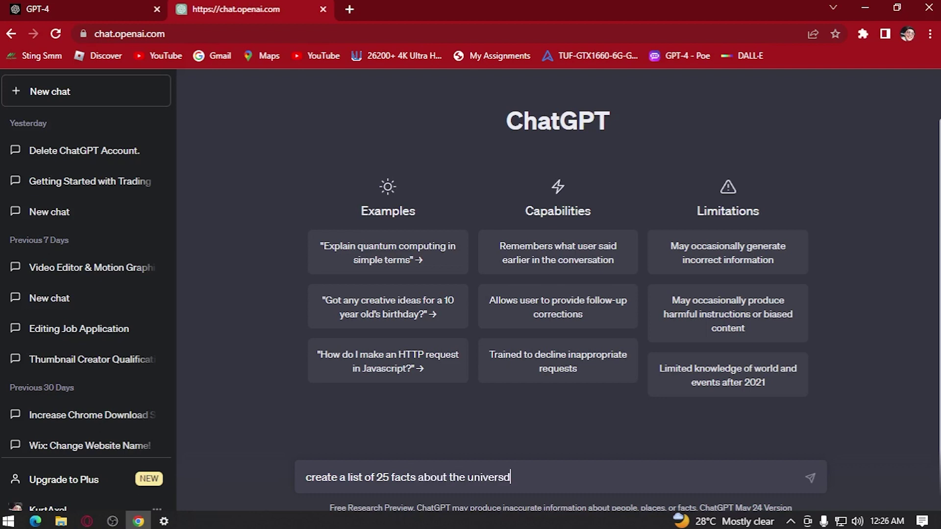
key(BackSpace)
Step: Ask for a 2-column table with the first column numbering facts 'Fact 1', 'Fact 2' etc
text(e-put it in a )
text(table with)
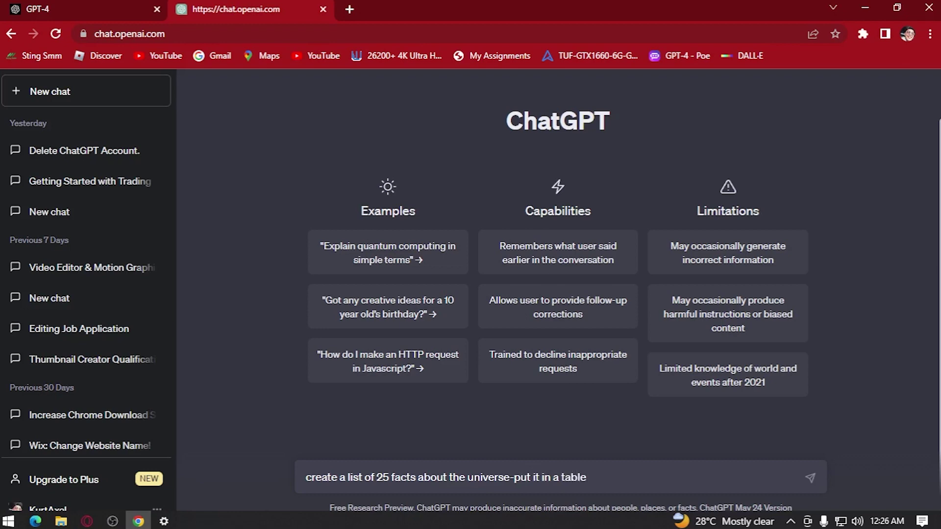
text( 2 col)
text(umns)
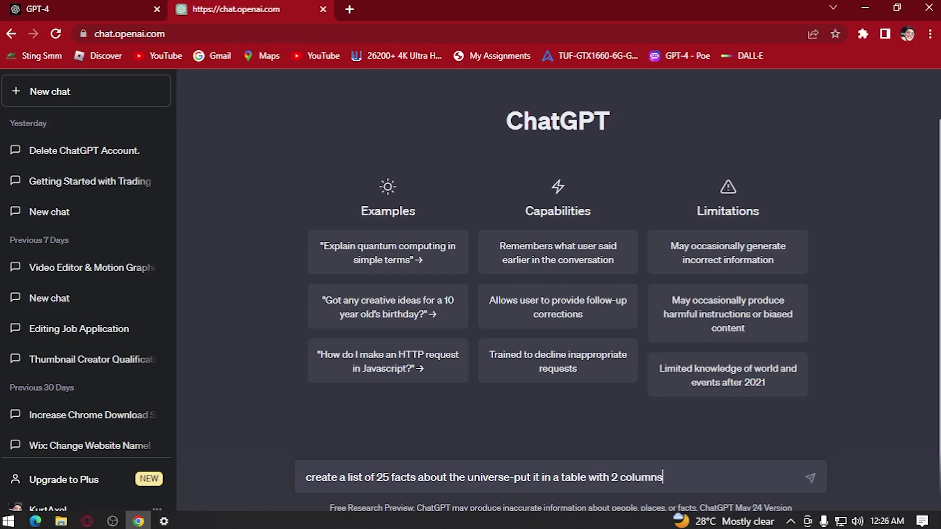
text(.In the first)
text( co)
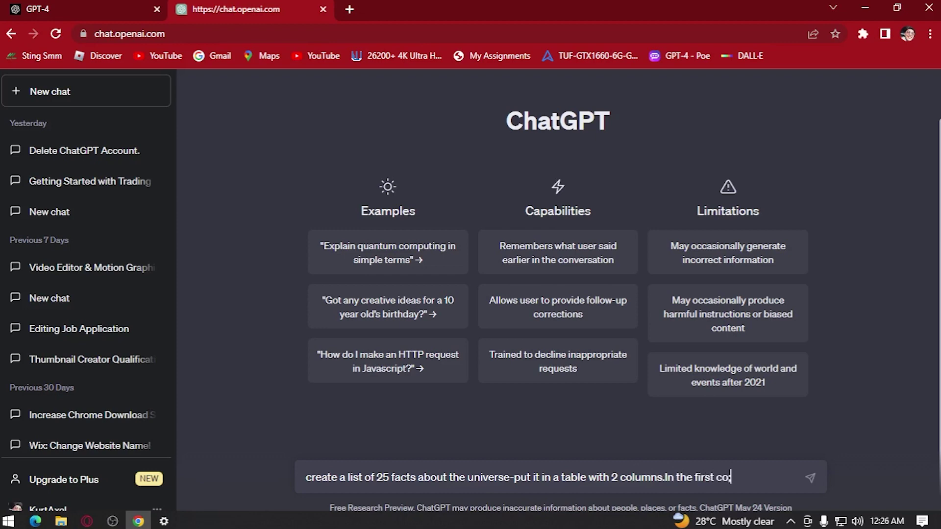
text(lum)
key(BackSpace)
key(BackSpace)
key(BackSpace)
text(;)
text(lumn p)
text(ut the)
text( number)
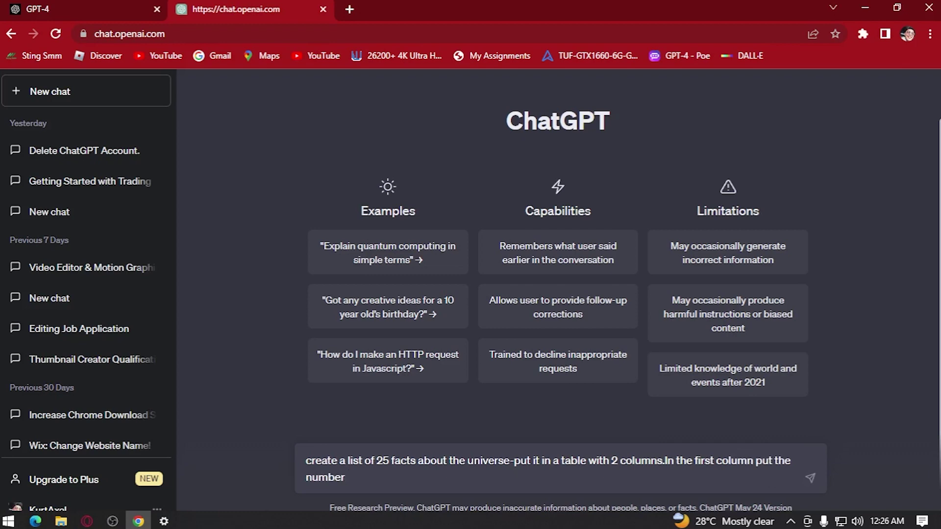
text( order of the fact)
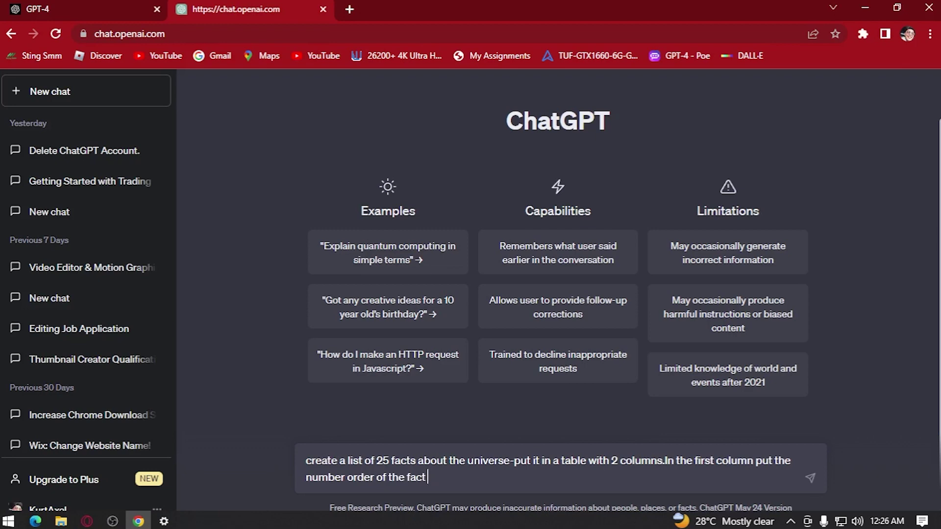
text(sfor example fac)
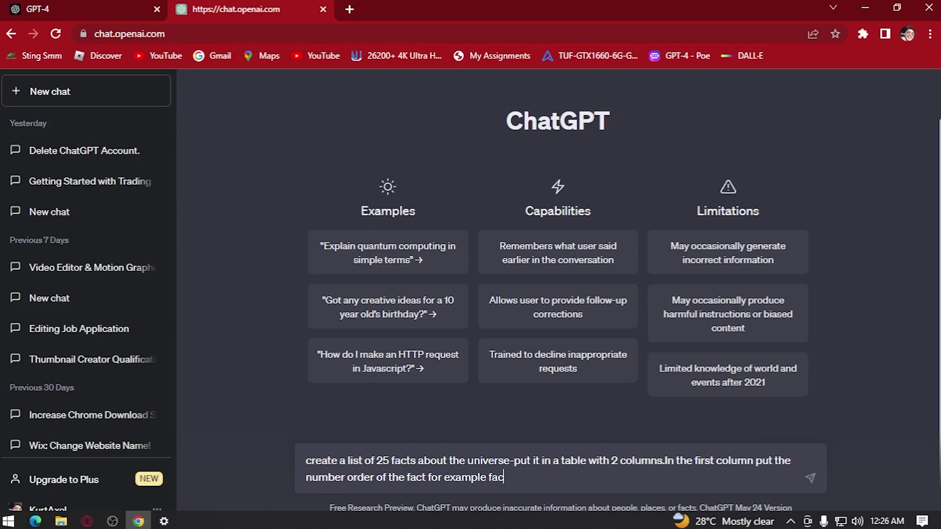
key(BackSpace)
key(BackSpace)
key(BackSpace)
text("Fact 1","Fact 2")
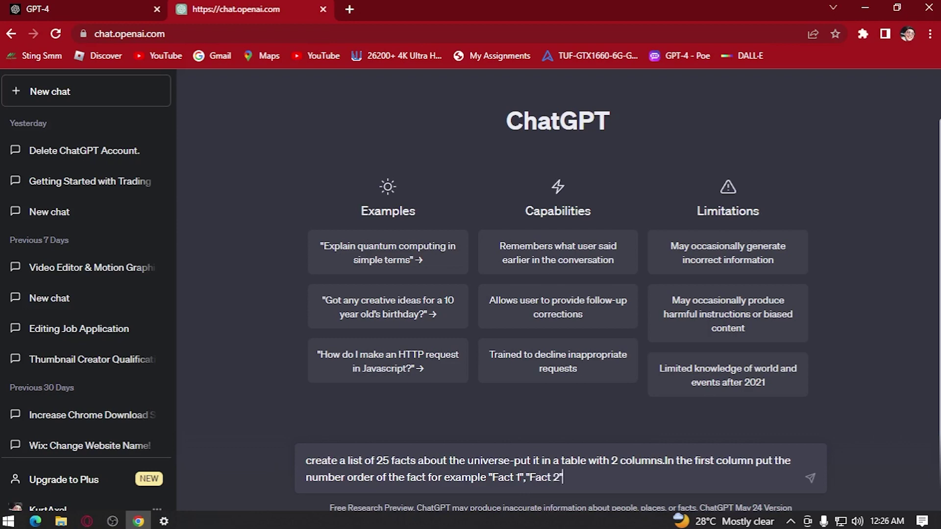
text( etc)
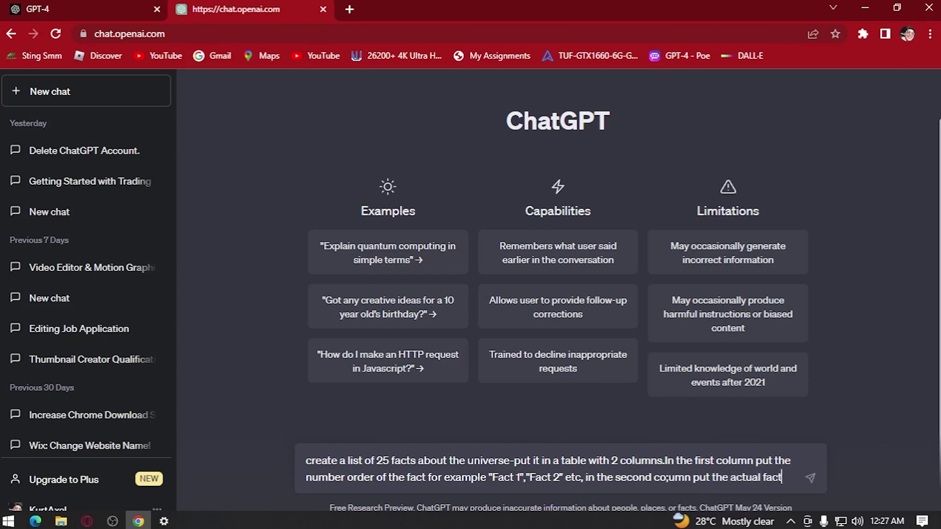
Step: Send the prompt so ChatGPT generates the 25-row Universe Facts Table
key(Return)
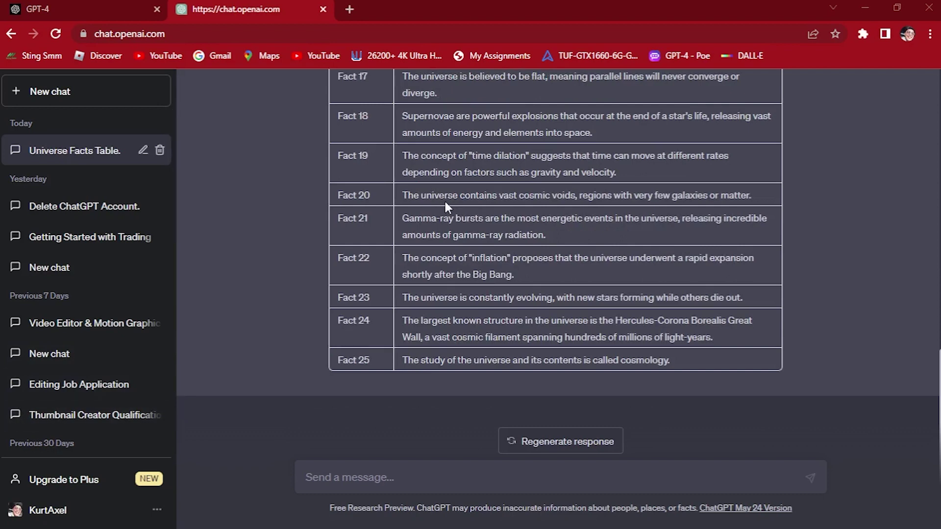
Step: Search the web for 'google sheets' in a new browser tab
click(350, 8)
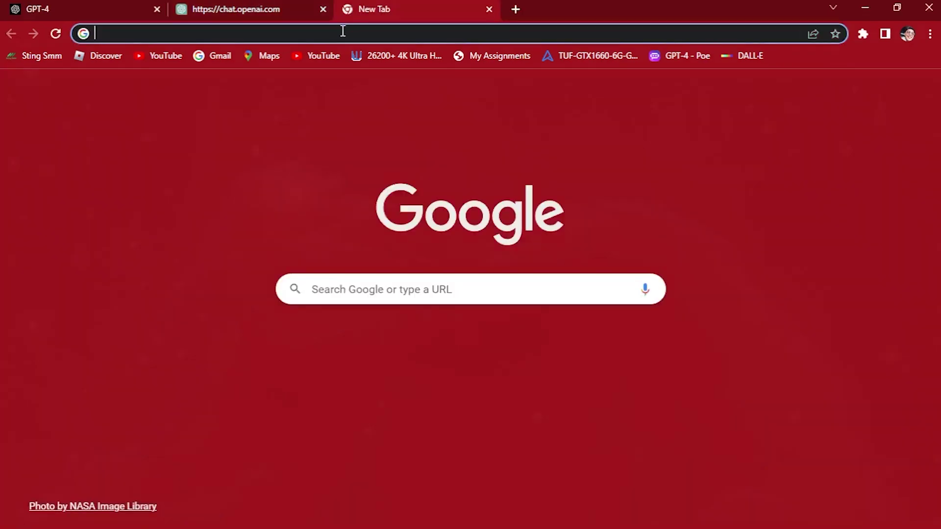
text(goog)
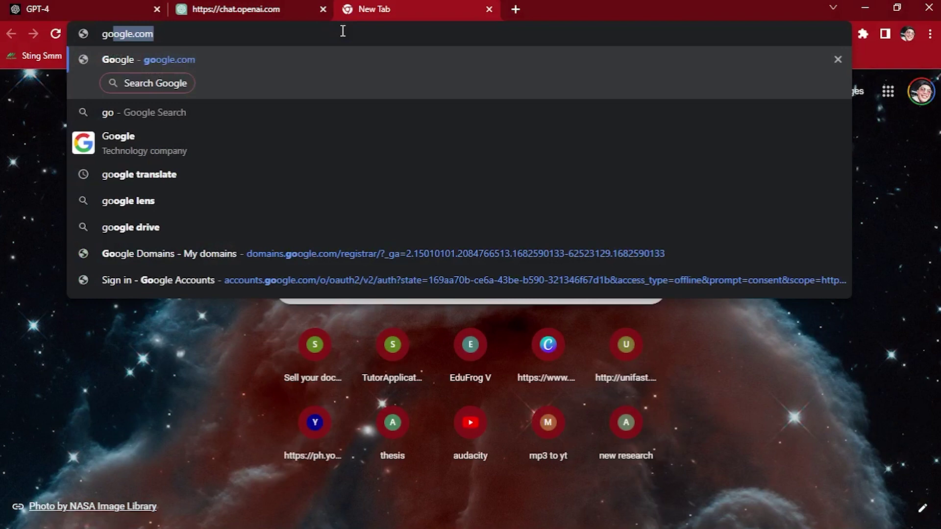
key(BackSpace)
key(BackSpace)
text(ogle)
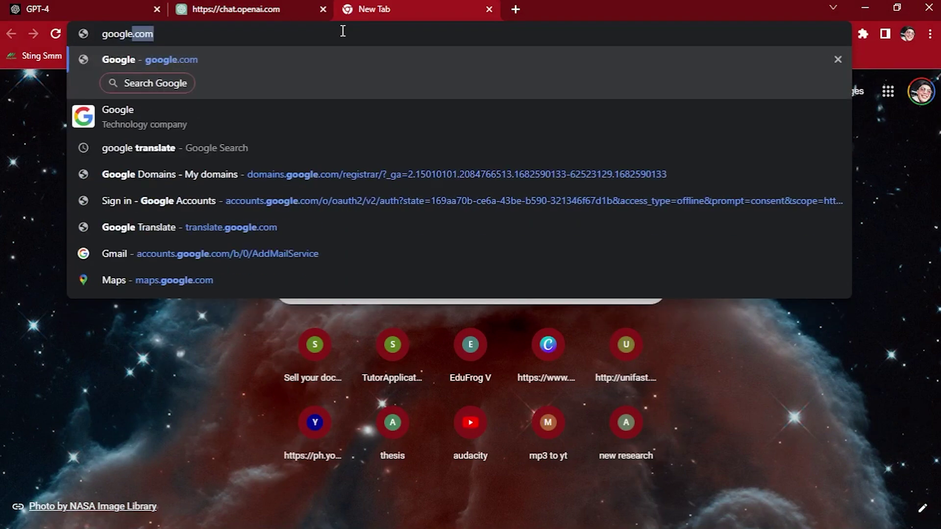
key(BackSpace)
text(sheets)
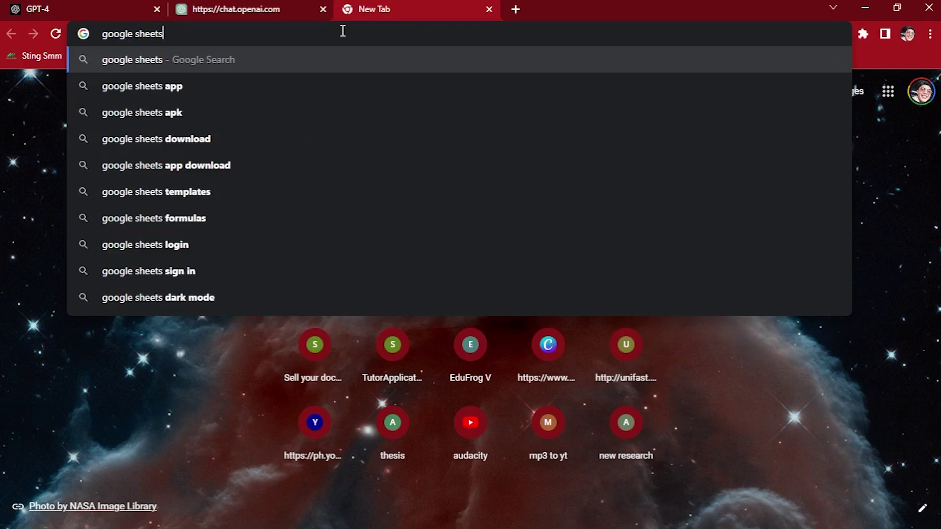
key(Return)
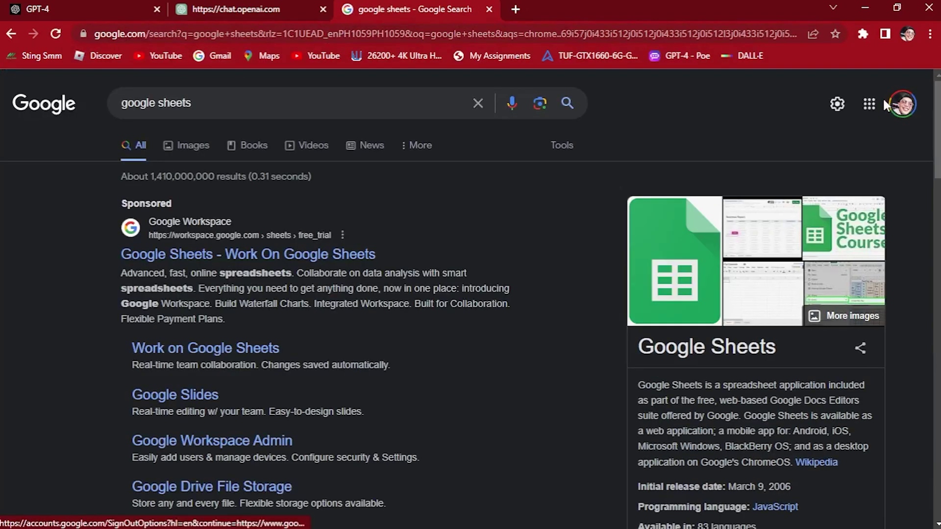
Step: Create a blank Untitled spreadsheet from Sheets in the Google apps grid
click(869, 104)
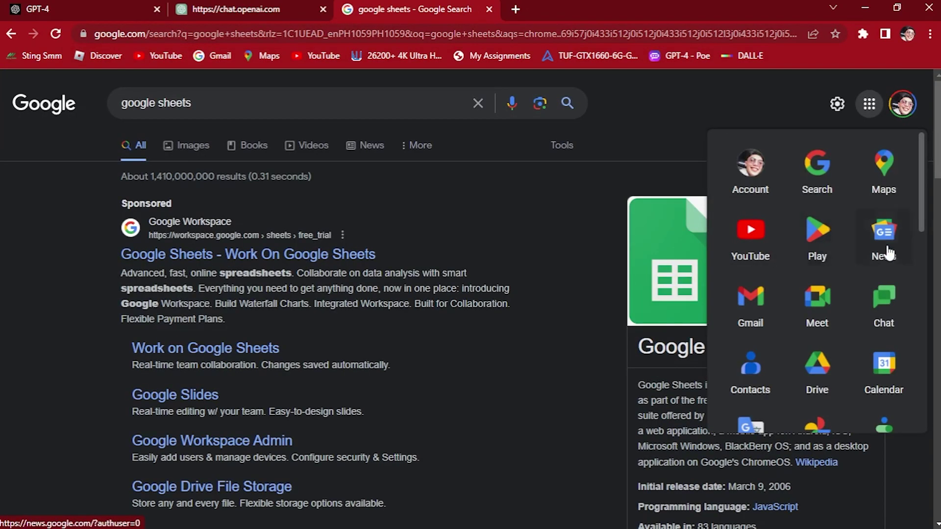
scroll(884, 263, down, 8)
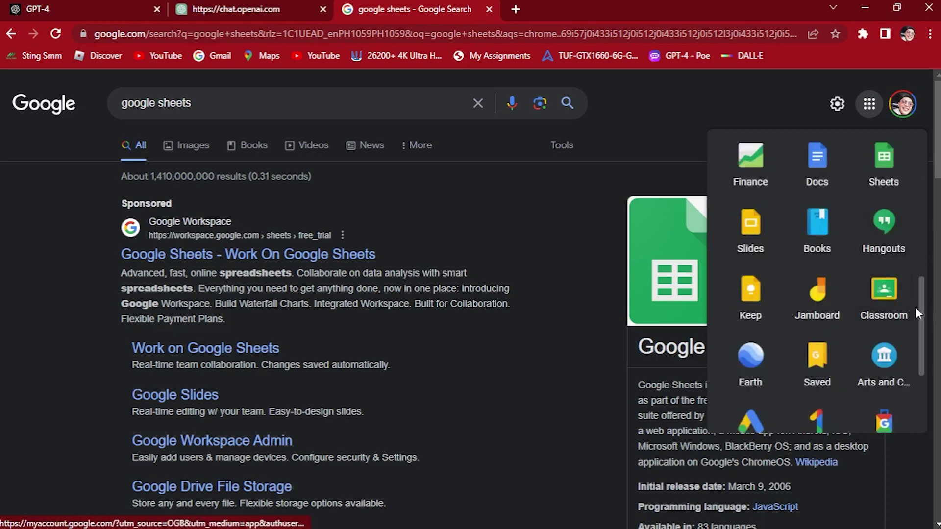
click(885, 165)
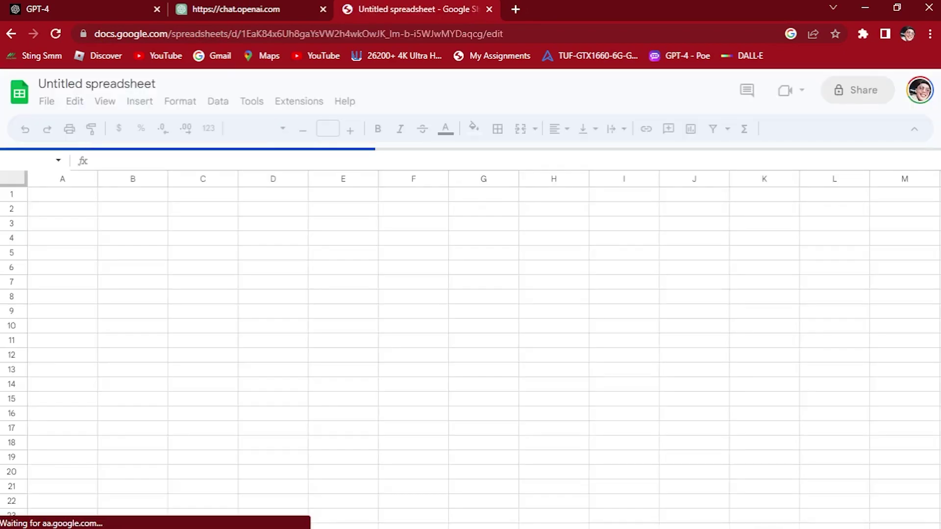
Step: Copy ChatGPT's 25-fact table, return to the Untitled spreadsheet and dismiss the promo card
click(210, 7)
scroll(351, 148, up, 5)
scroll(398, 193, up, 8)
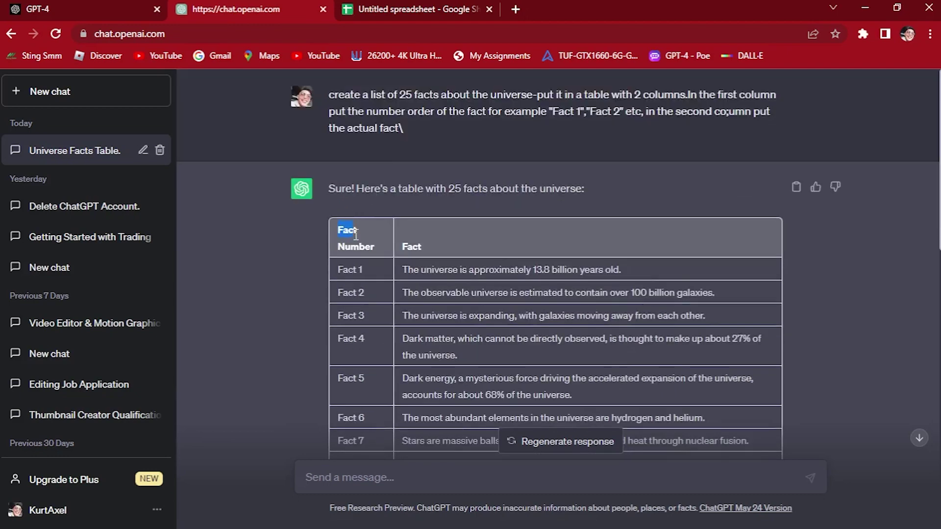
drag(390, 264, 673, 381)
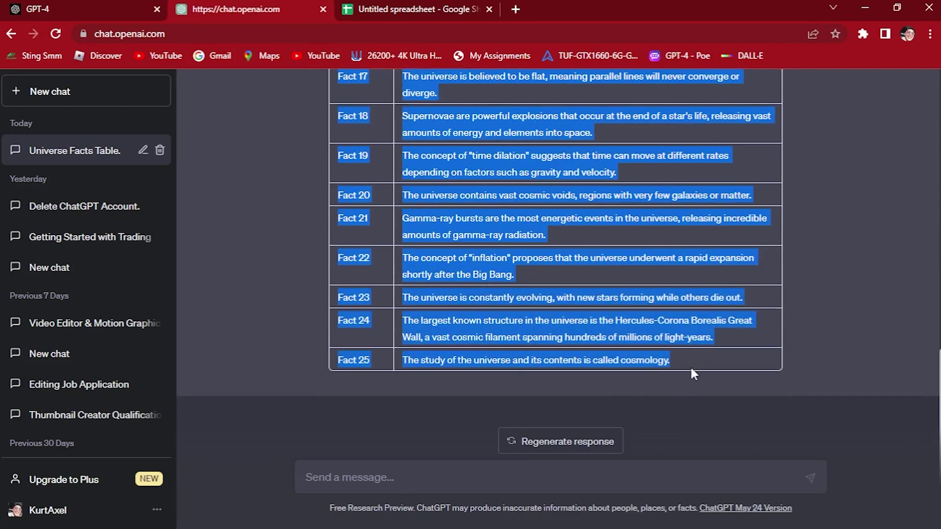
click(403, 6)
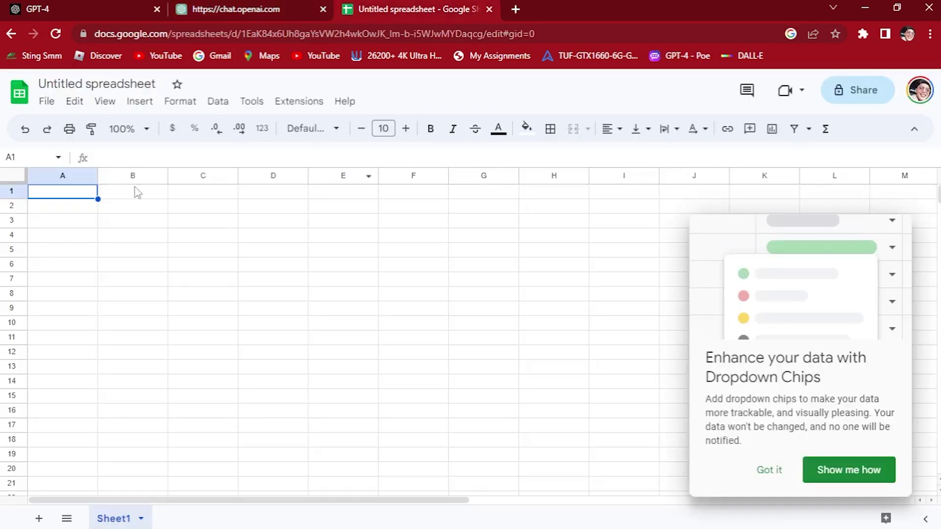
click(80, 194)
Step: Paste the facts table into A1:B26 of the spreadsheet
key(ctrl+v)
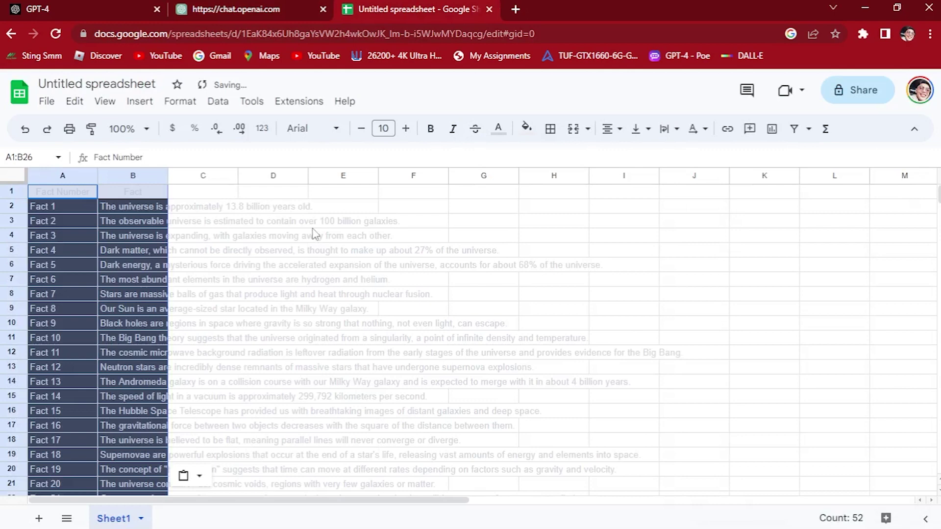
click(389, 268)
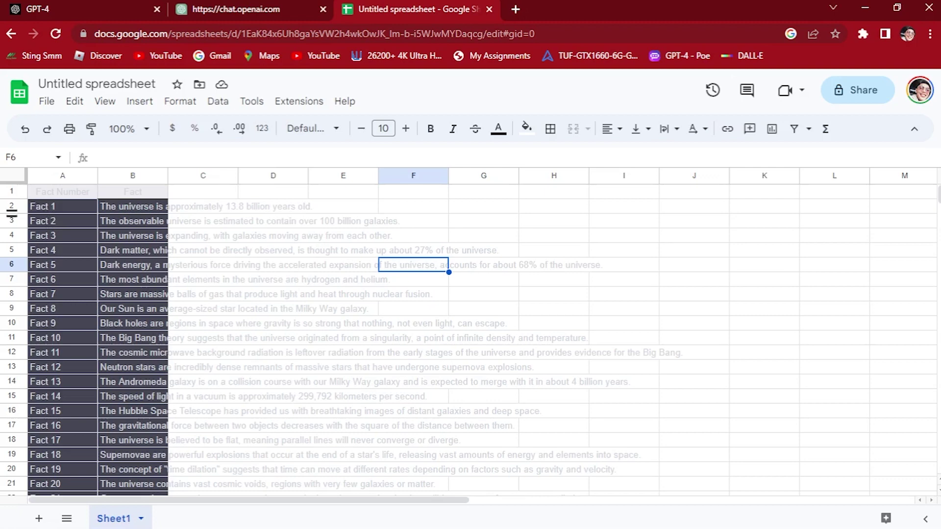
click(62, 175)
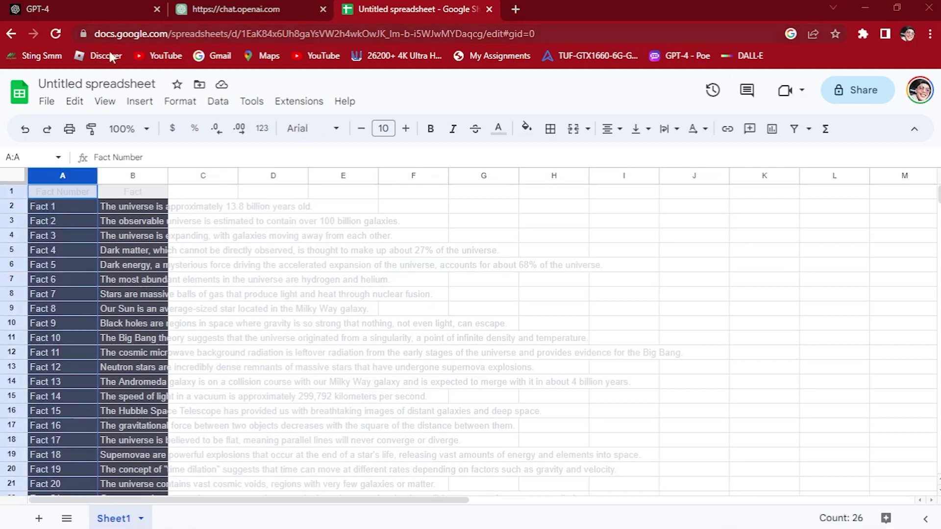
Step: Rename the spreadsheet 'Univerese Fact' and select columns A and B
click(116, 83)
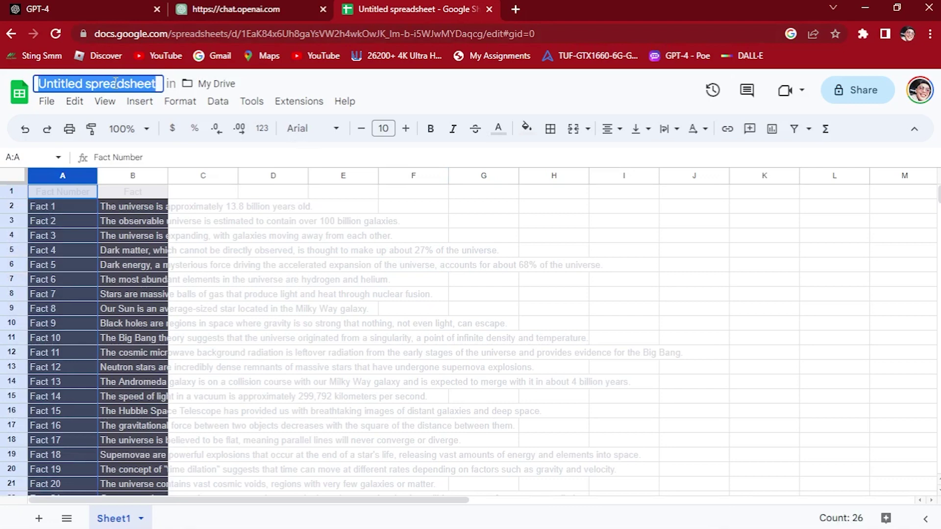
text(UFT)
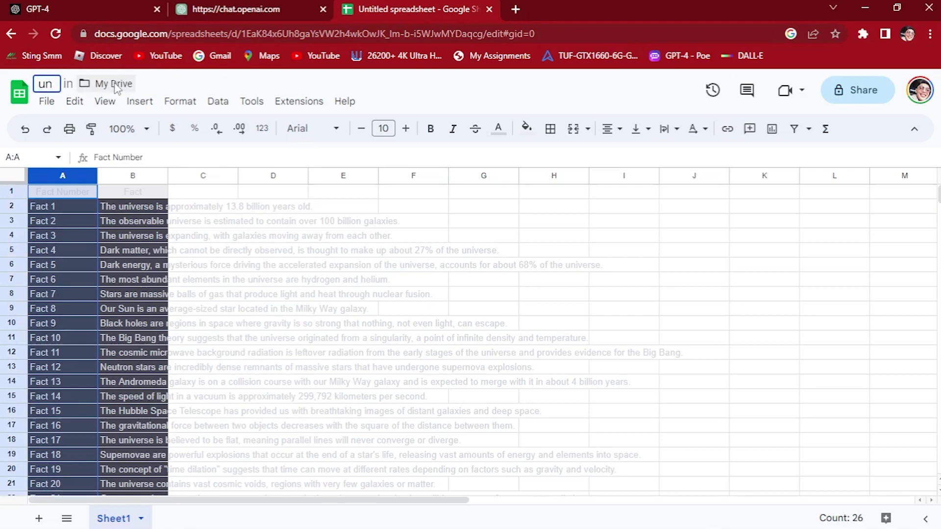
key(BackSpace)
key(BackSpace)
key(BackSpace)
text(Untitl)
key(BackSpace)
key(BackSpace)
key(BackSpace)
key(BackSpace)
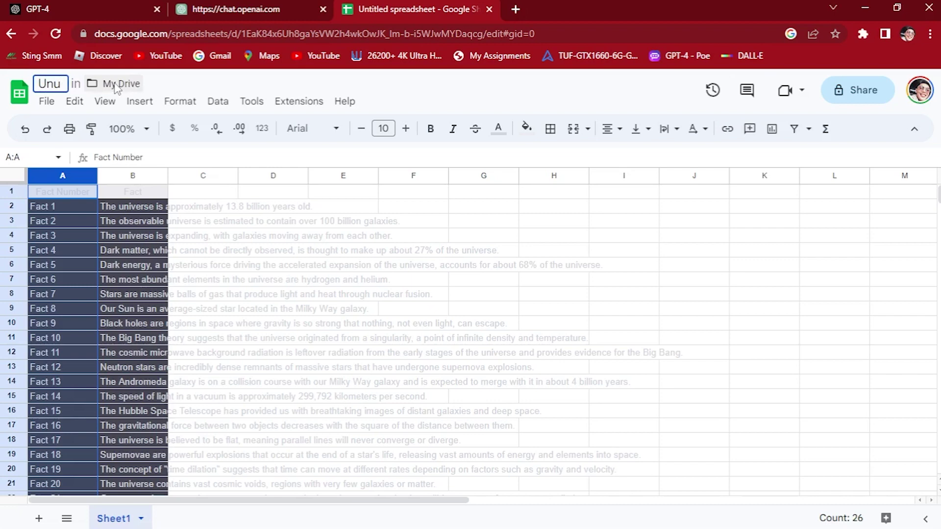
text(ivere)
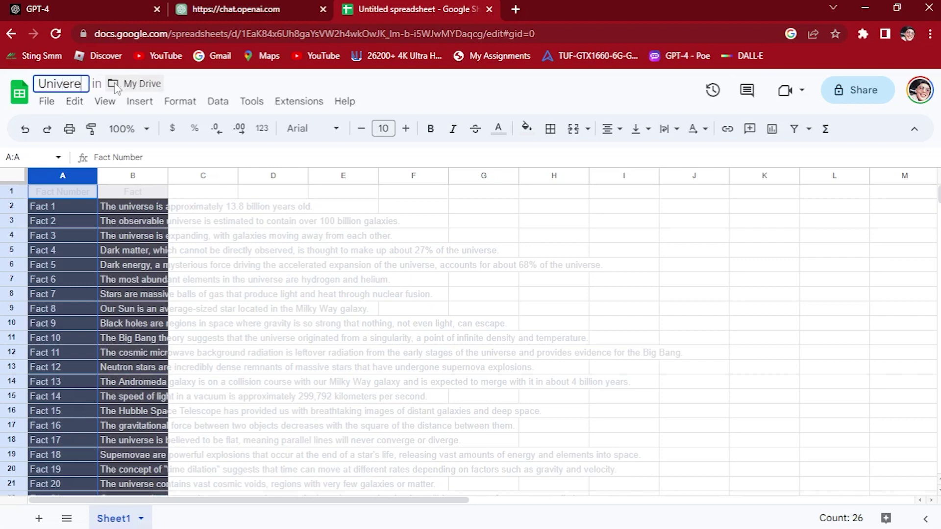
text(se Fact)
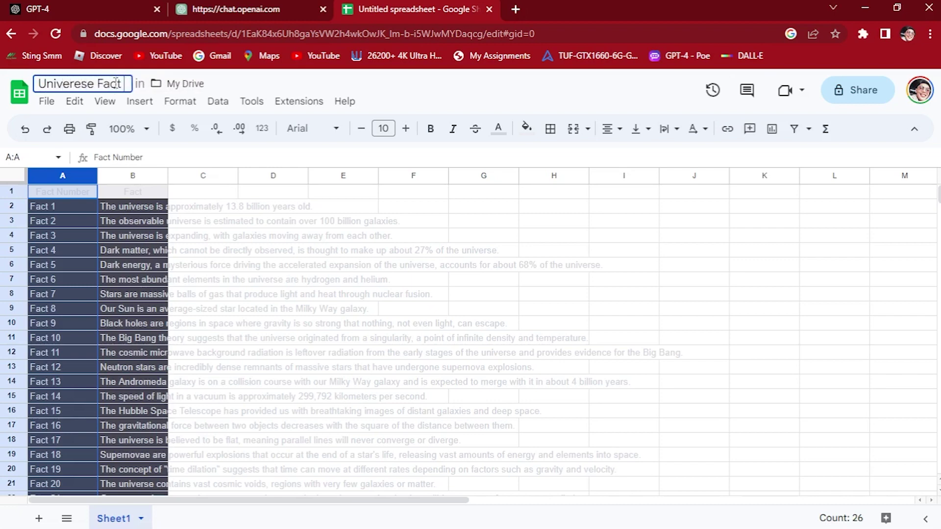
key(Return)
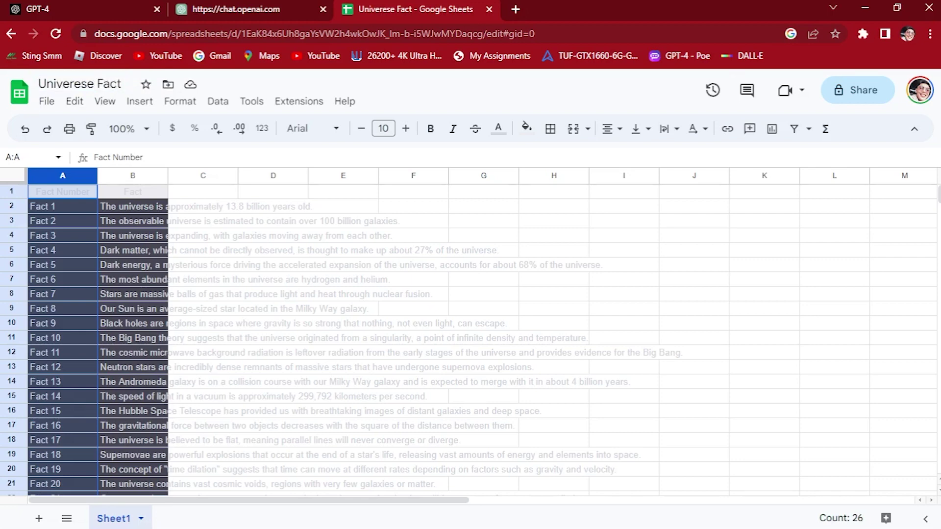
key(shift+Right)
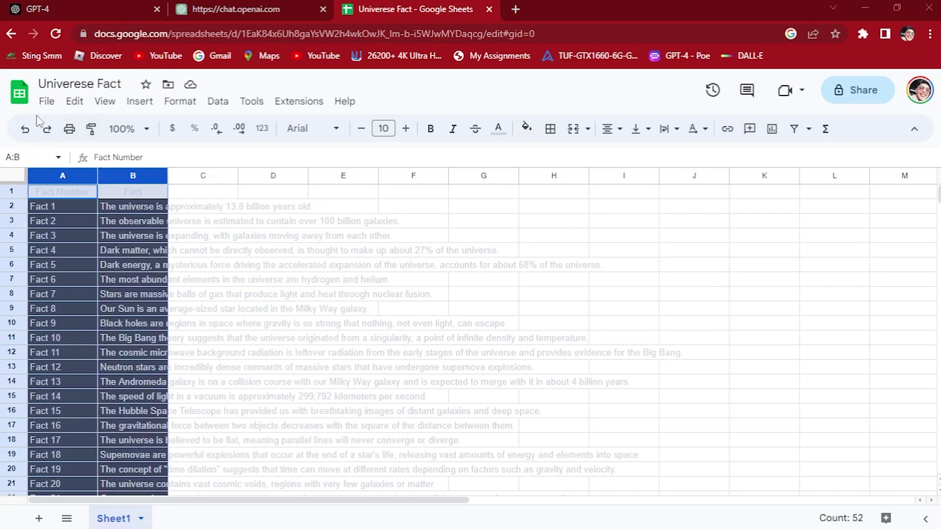
Step: Download the sheet as a Comma Separated Values (.csv) file into the Downloads folder
click(47, 103)
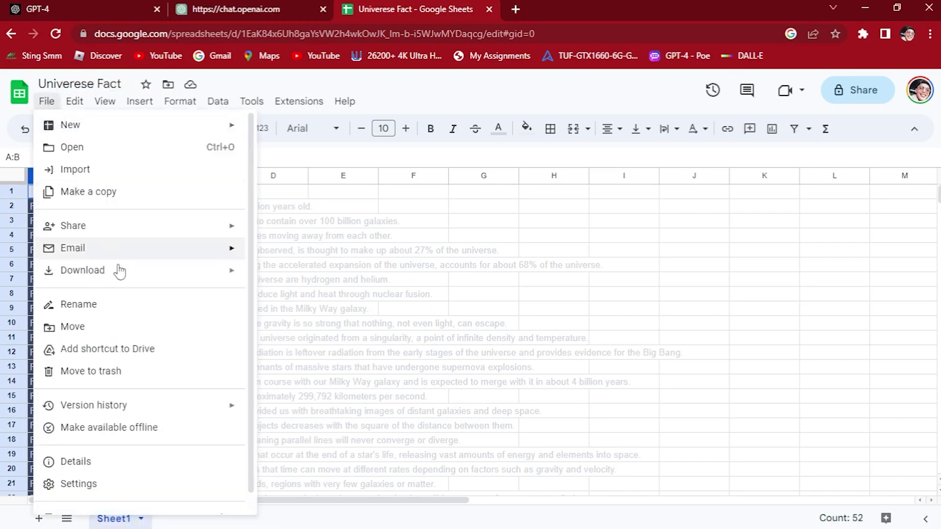
mouse_move(118, 271)
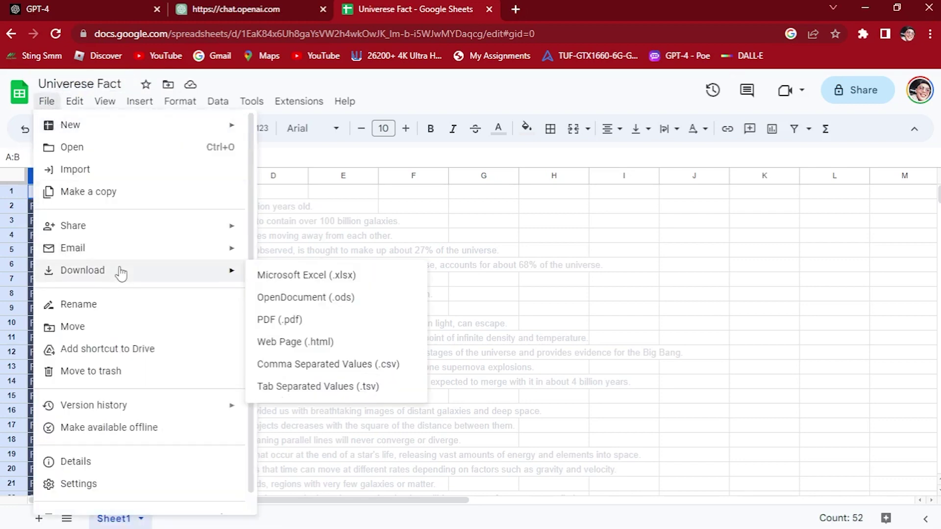
click(322, 371)
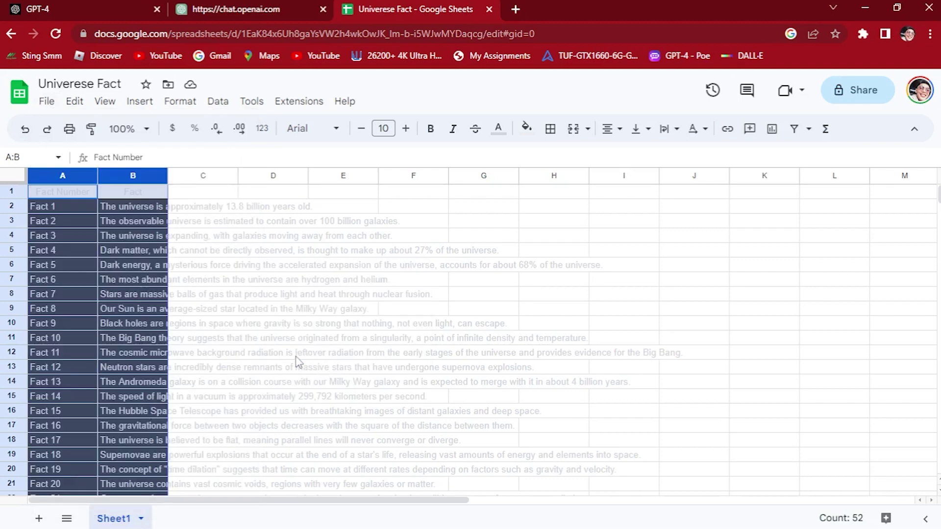
click(54, 118)
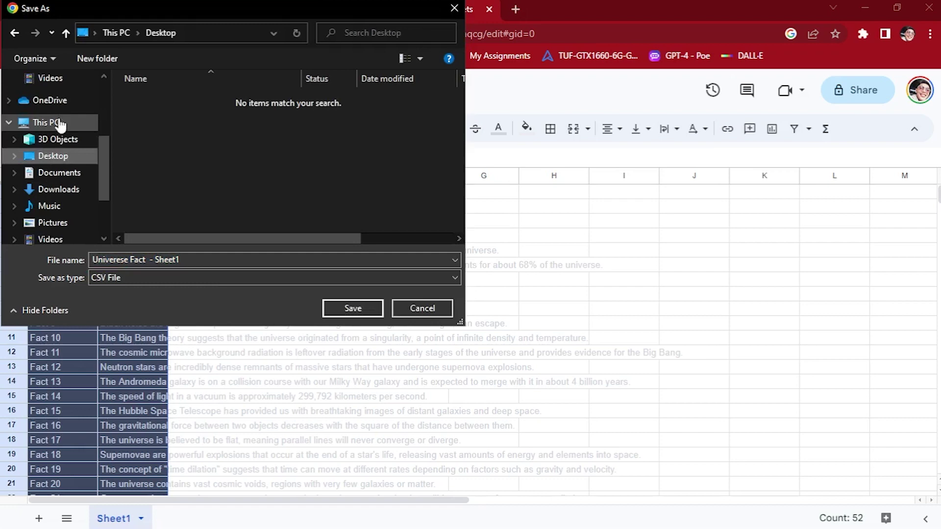
scroll(59, 123, up, 4)
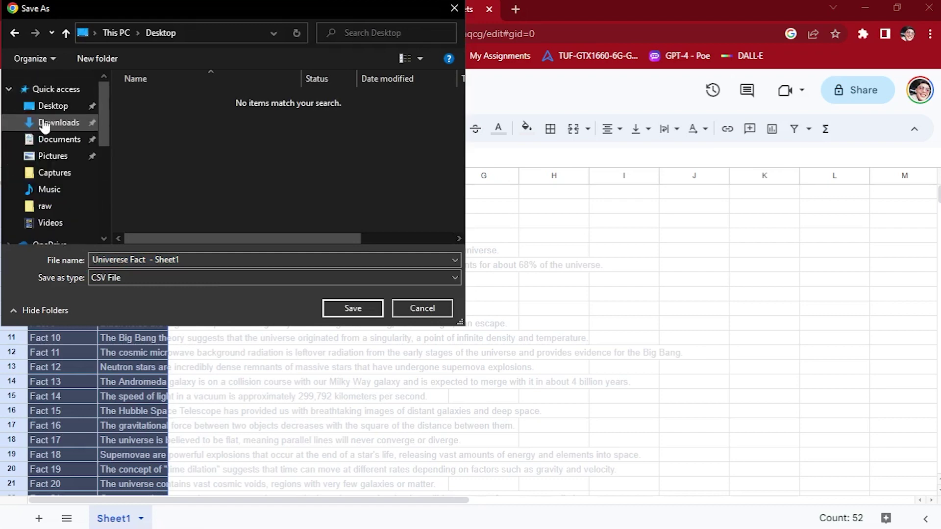
click(44, 126)
click(352, 309)
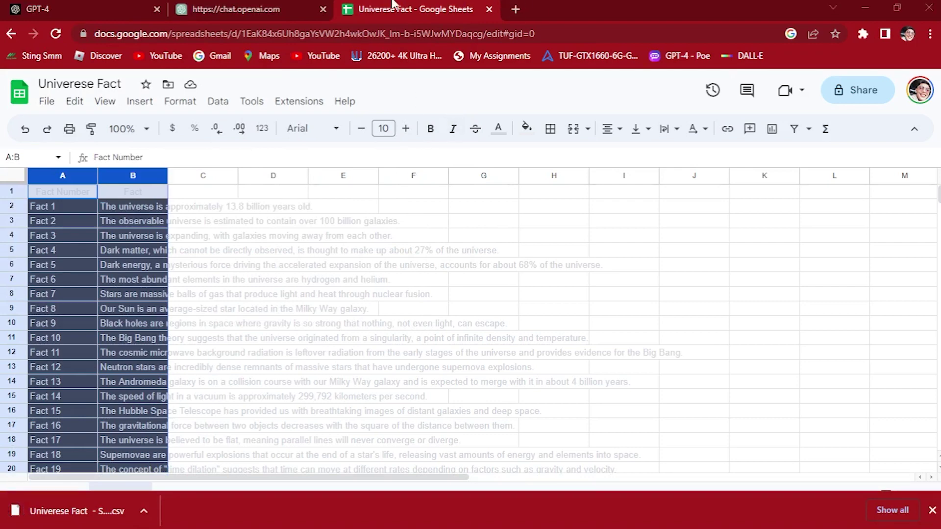
click(515, 9)
Step: Go to canva.com and create a blank YouTube Shorts Mobile Video design
text(canva.com)
key(Return)
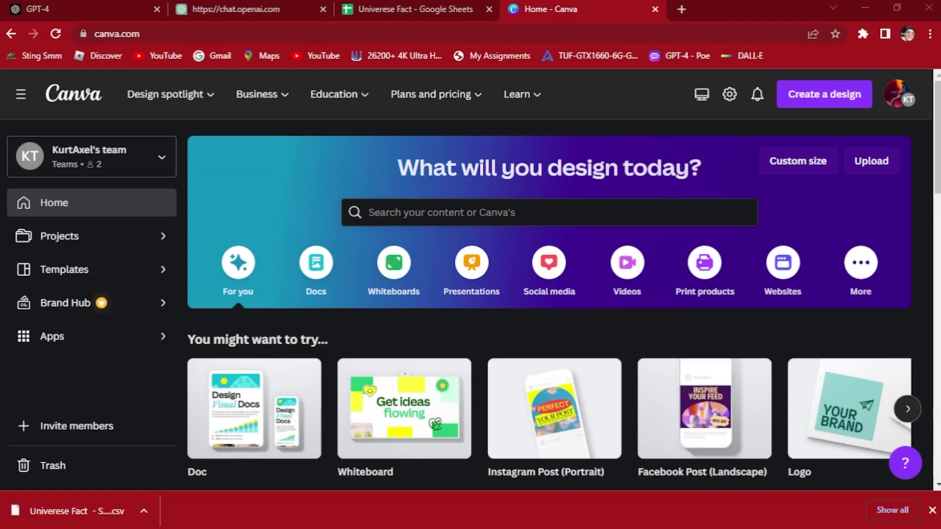
click(511, 212)
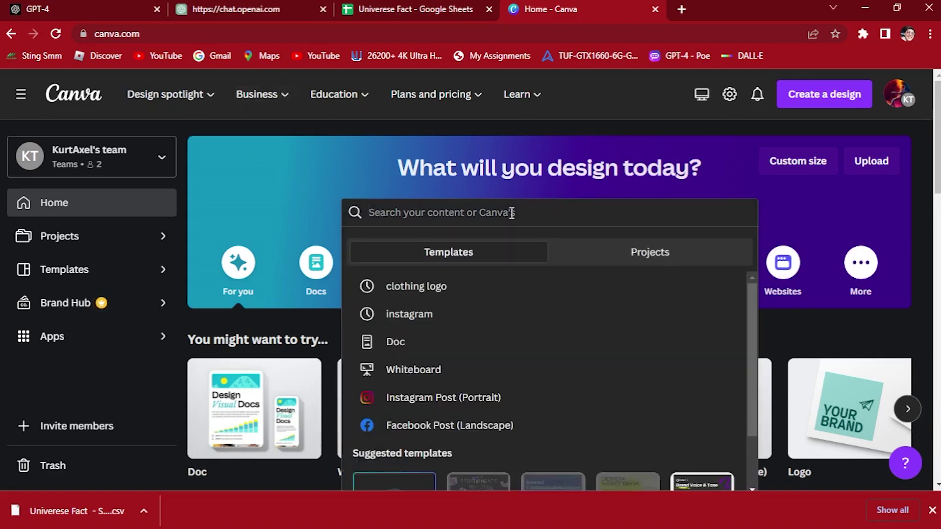
text(youtube short)
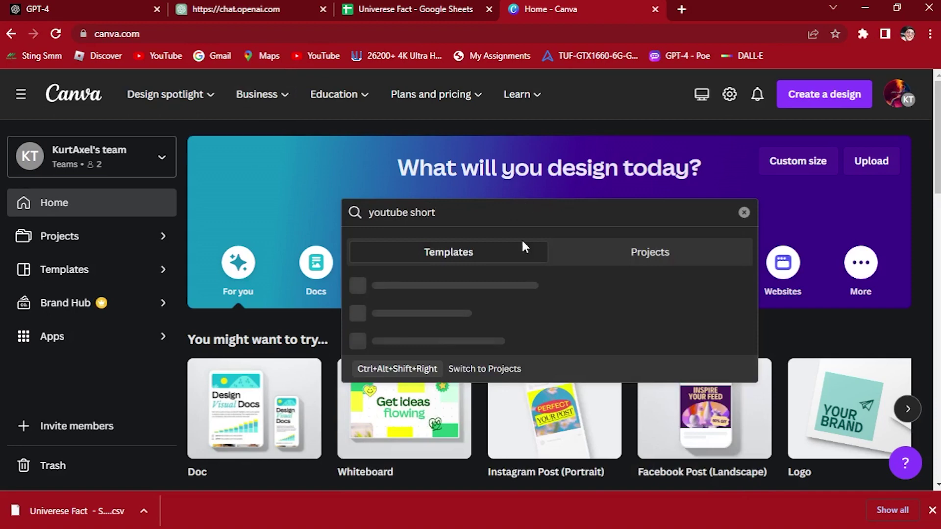
click(500, 368)
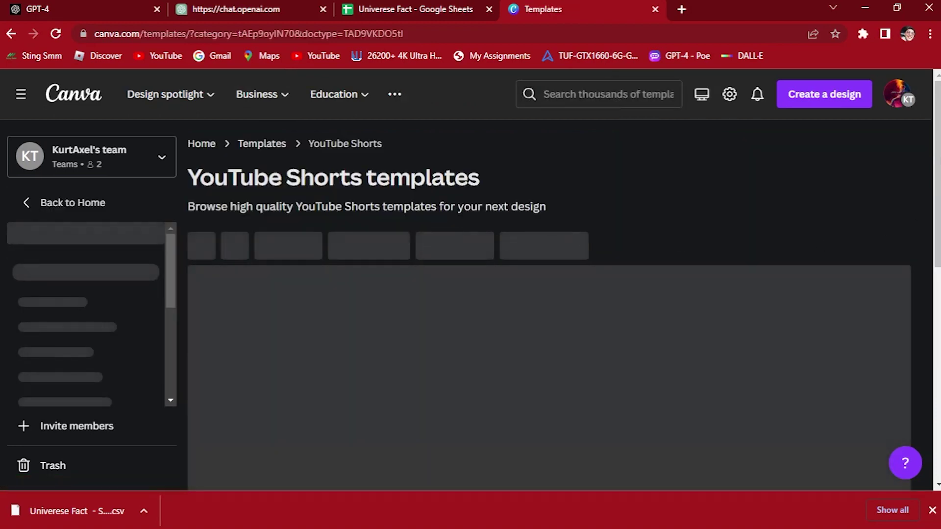
scroll(549, 304, down, 5)
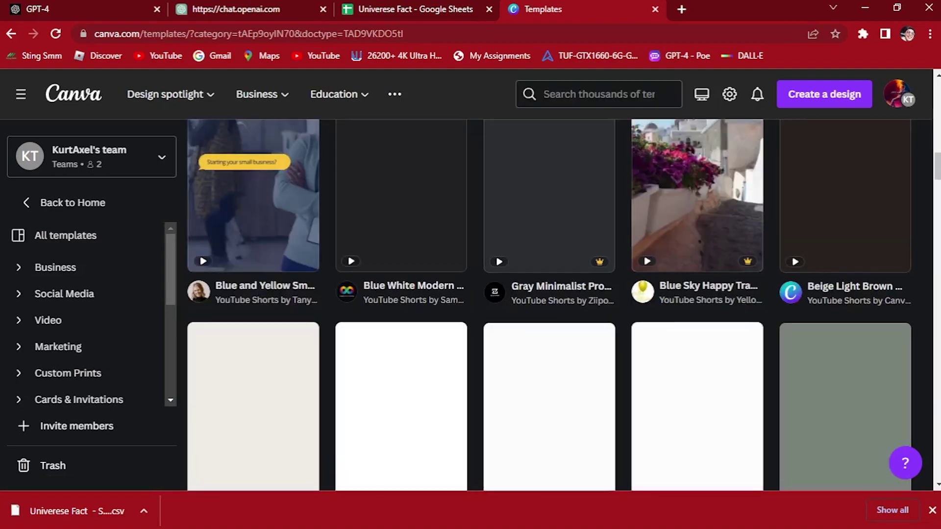
drag(937, 178, 937, 108)
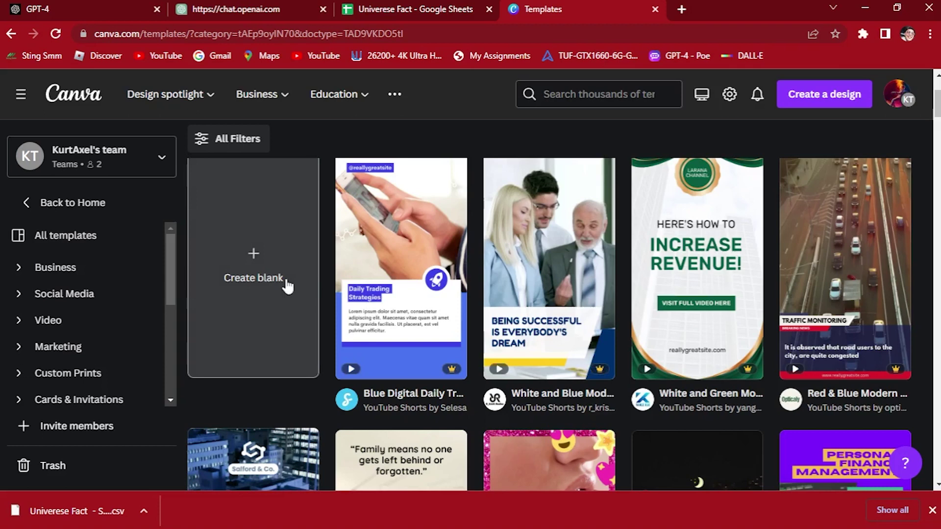
click(285, 282)
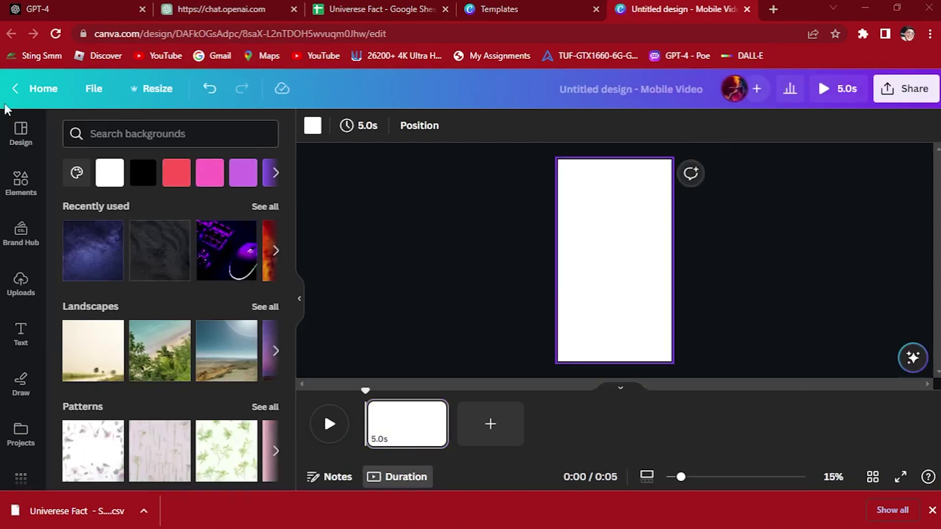
Step: Search Elements videos for 'universe' and add the 30.0s galaxy video to the page
scroll(6, 187, down, 3)
click(14, 193)
scroll(9, 188, up, 3)
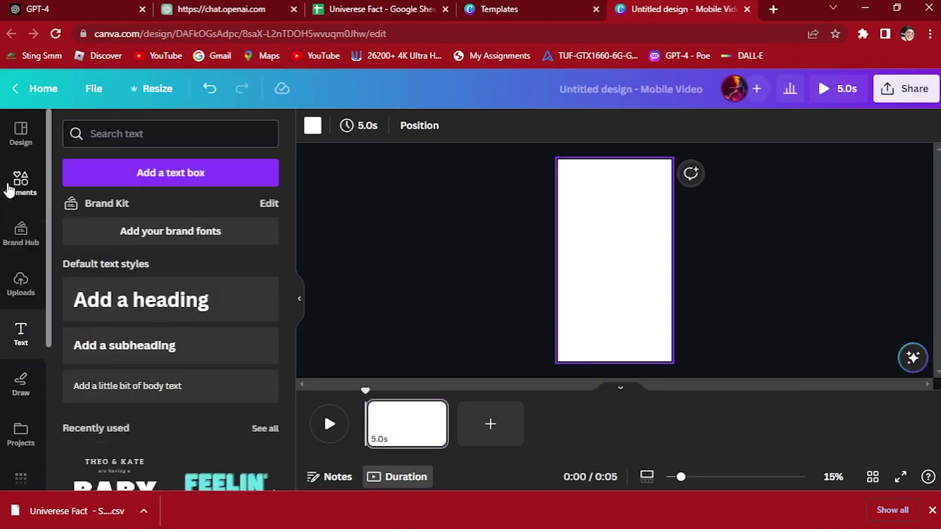
click(20, 181)
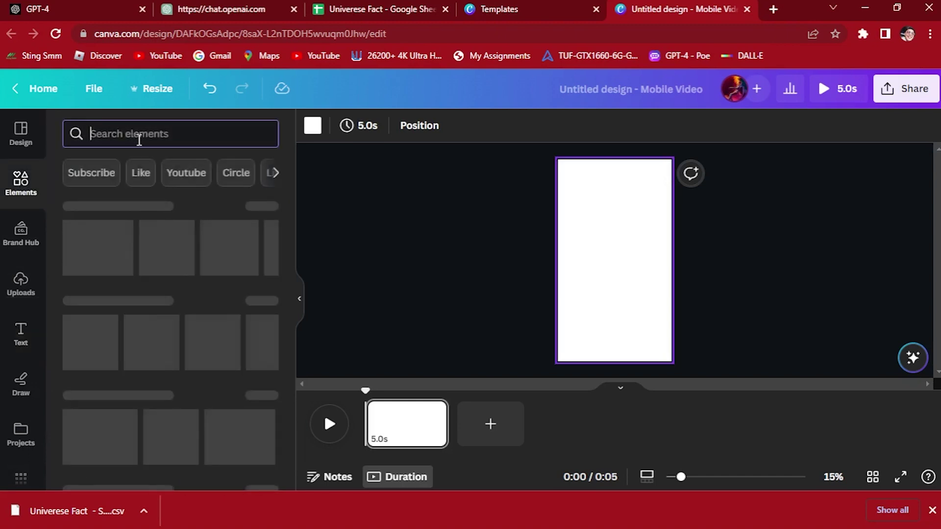
text(unic)
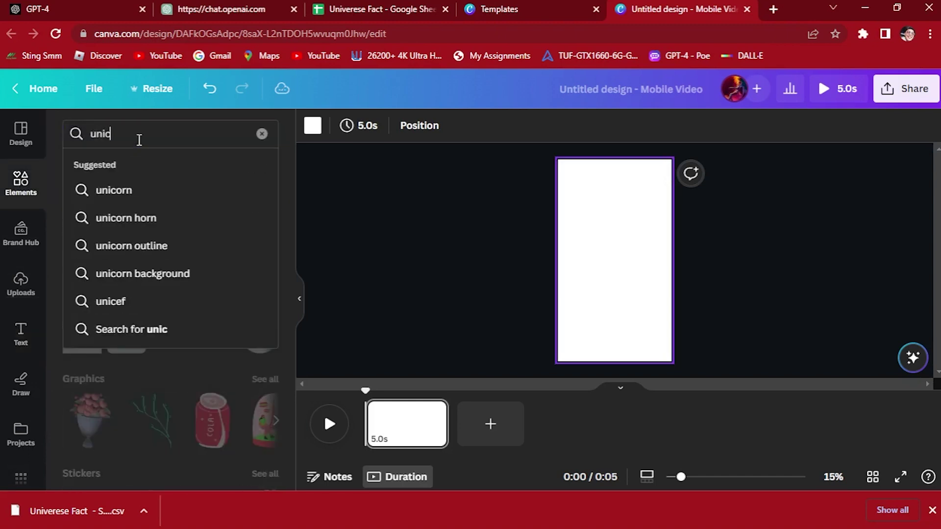
key(BackSpace)
text(verse)
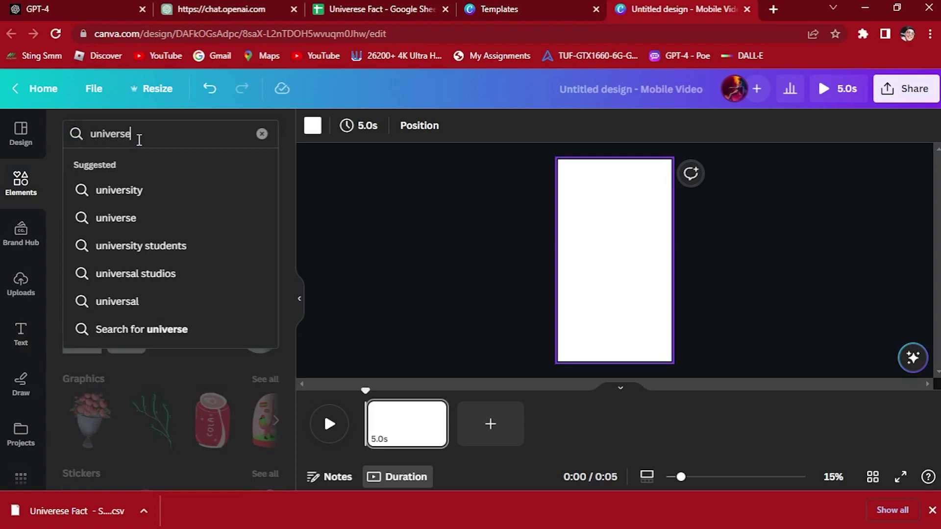
key(Return)
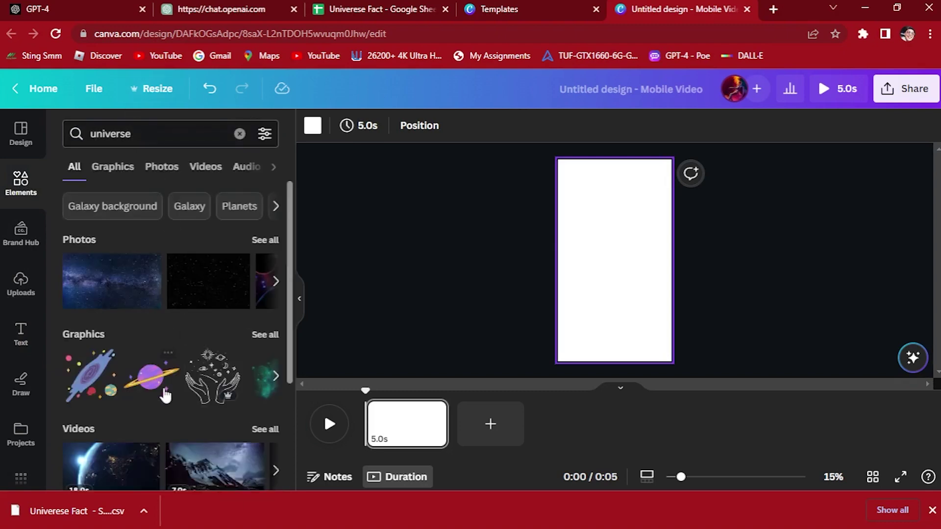
click(206, 167)
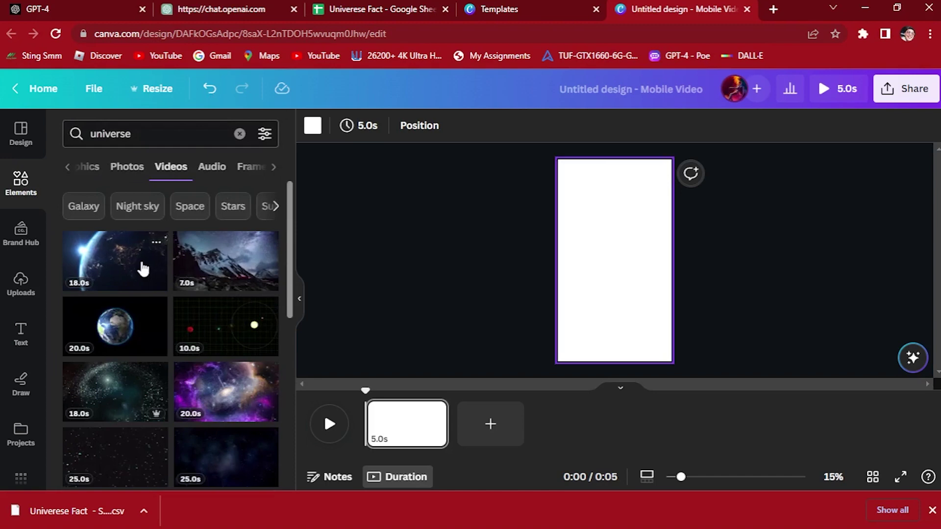
scroll(146, 270, down, 5)
scroll(164, 299, up, 1)
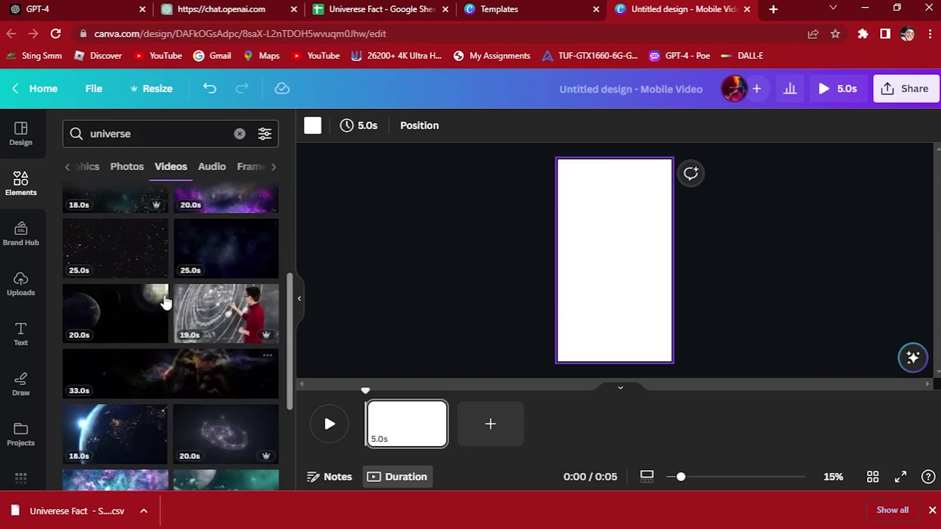
scroll(154, 432, down, 1)
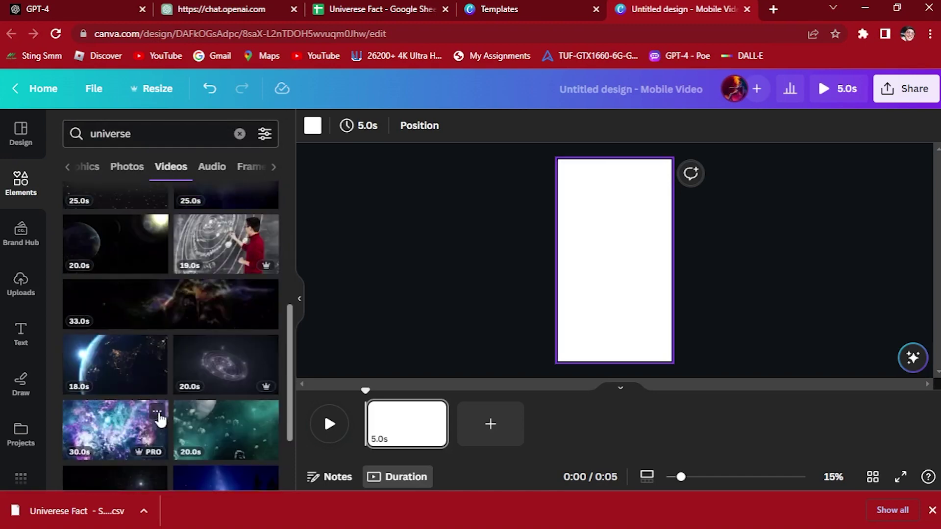
click(124, 443)
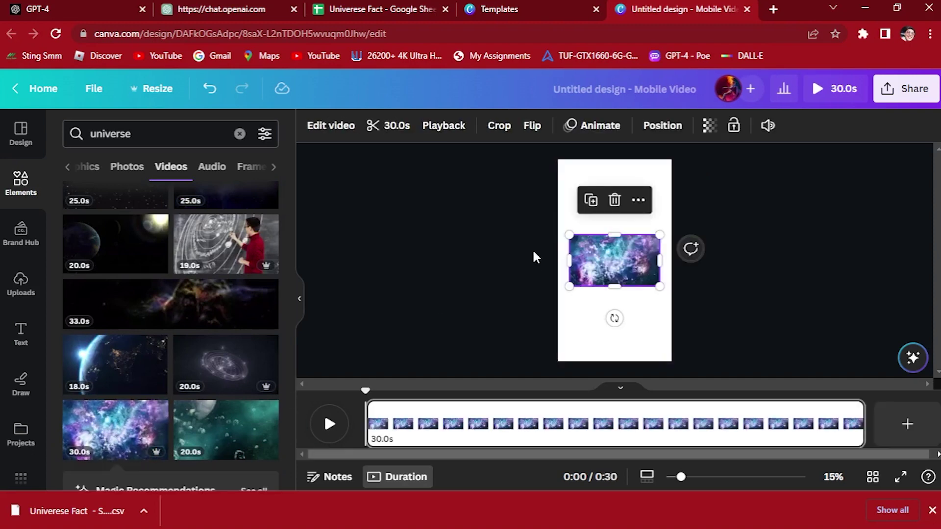
Step: Set the galaxy video as page background, trim it to 11.7s, and preview it
right_click(619, 269)
click(693, 460)
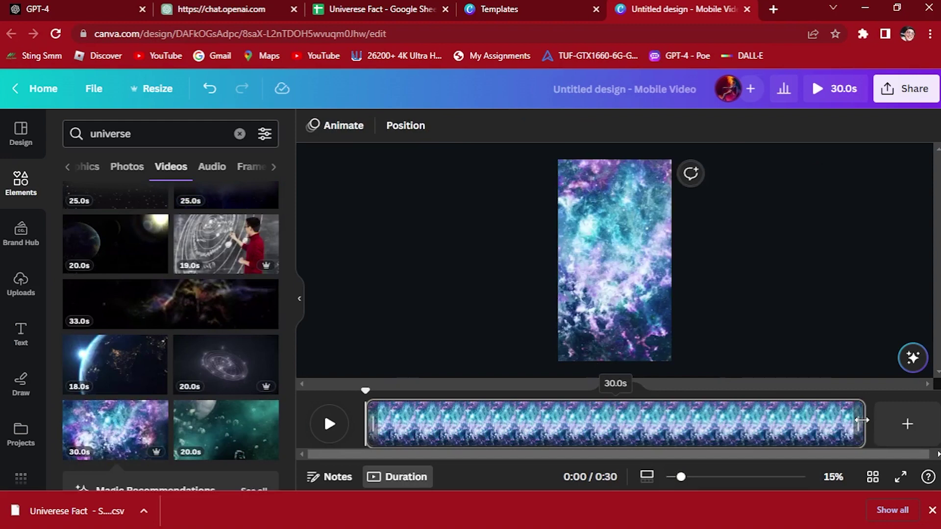
drag(863, 424, 561, 422)
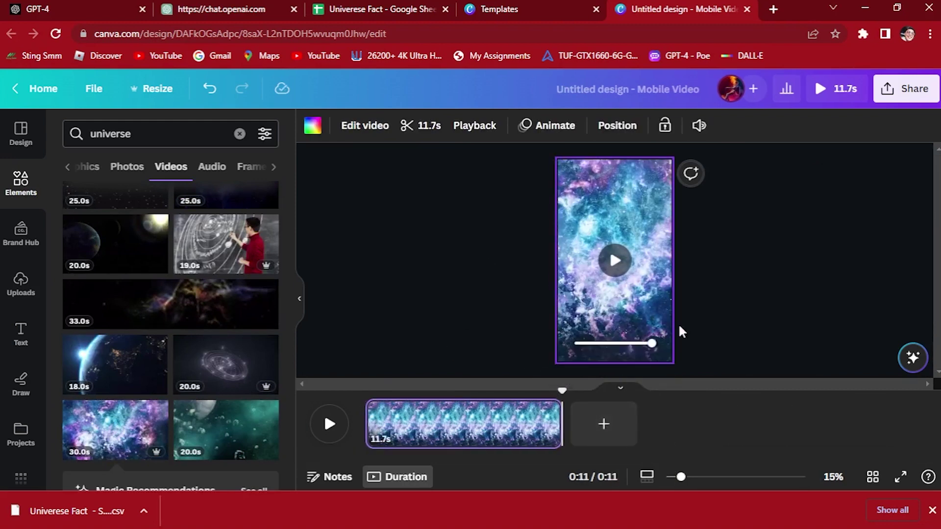
click(615, 260)
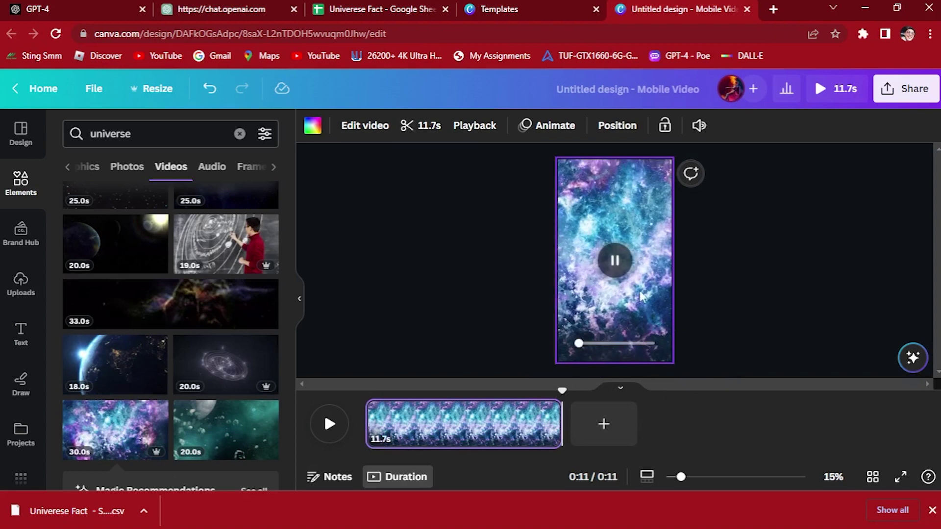
click(616, 261)
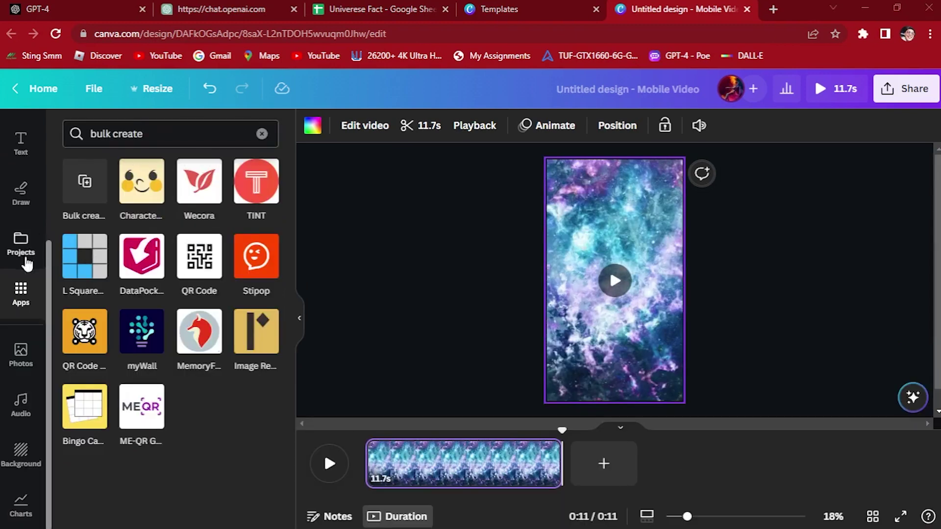
Step: Drag the BABY BOY! text group from Recently used onto the galaxy page and widen it
click(21, 143)
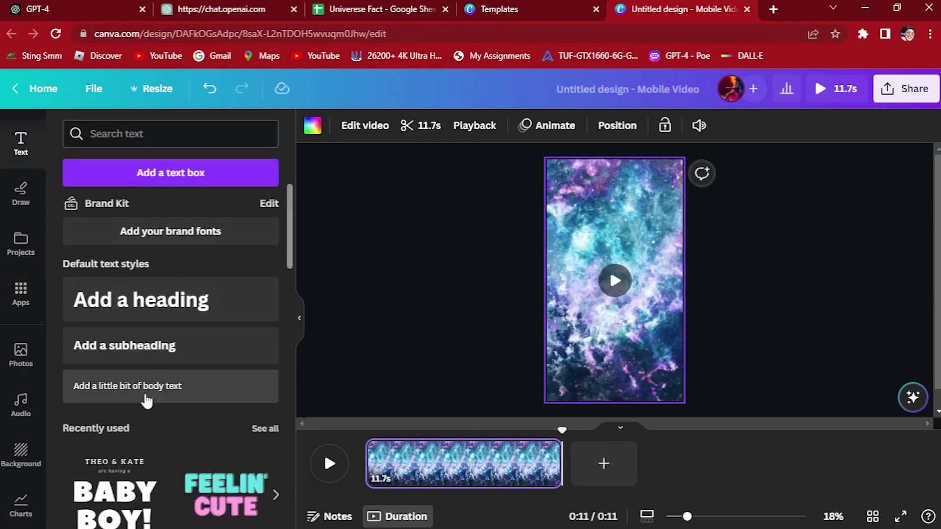
scroll(196, 363, down, 3)
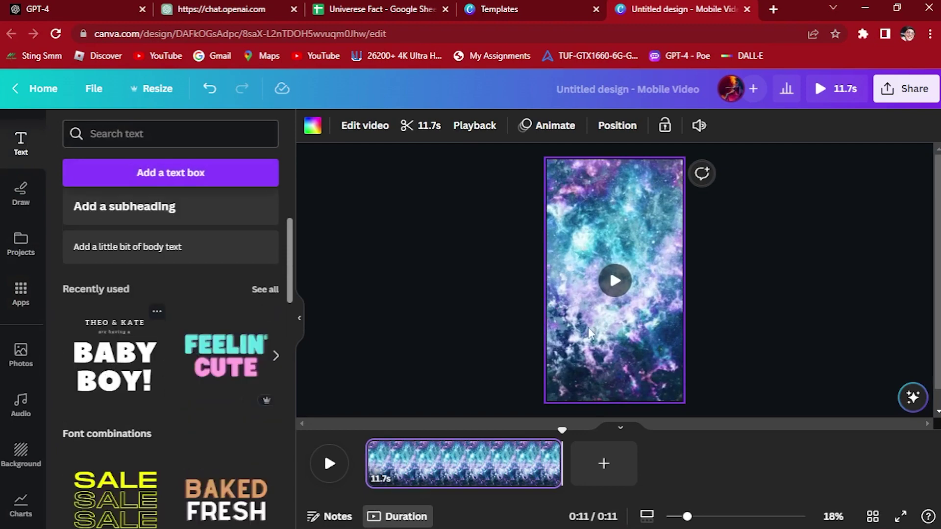
drag(81, 324, 577, 242)
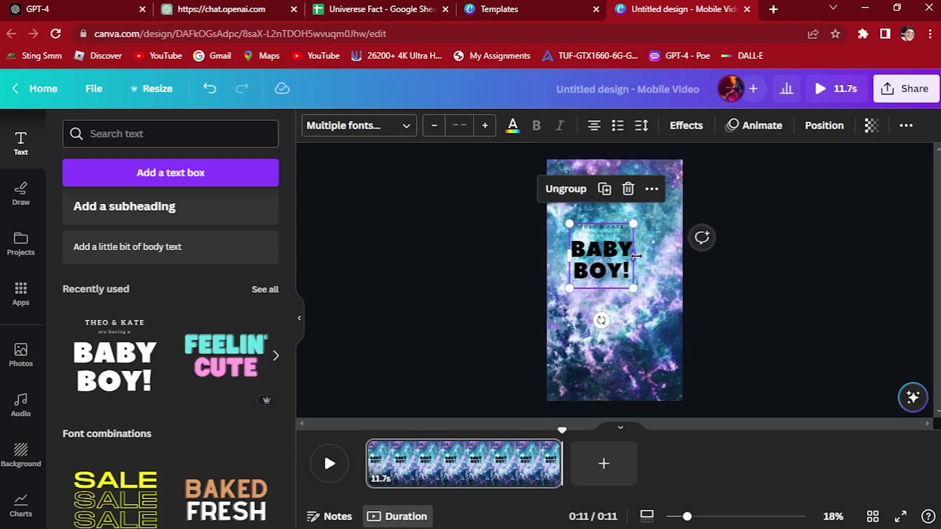
drag(637, 255, 669, 256)
double_click(622, 250)
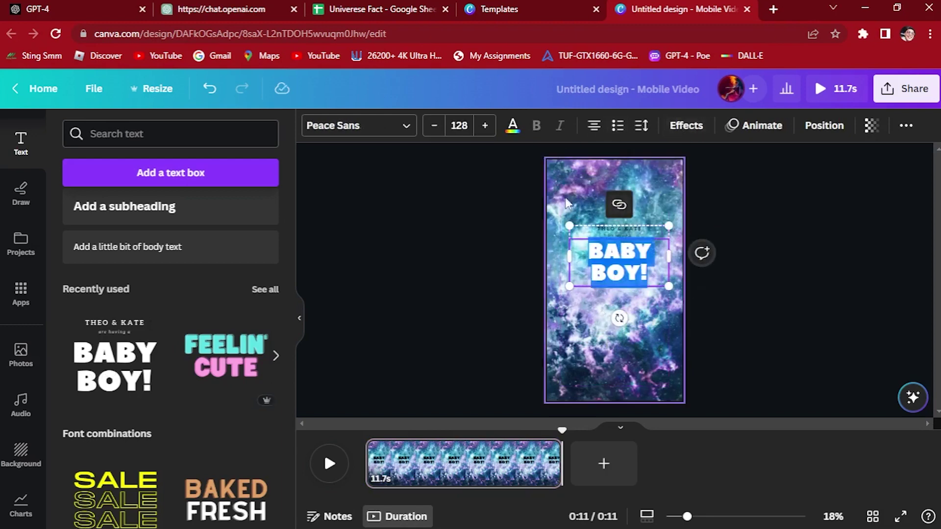
key(Escape)
Step: Ungroup the heading, drag the small THEO & KATE line off the page, and reposition BABY BOY!
click(606, 205)
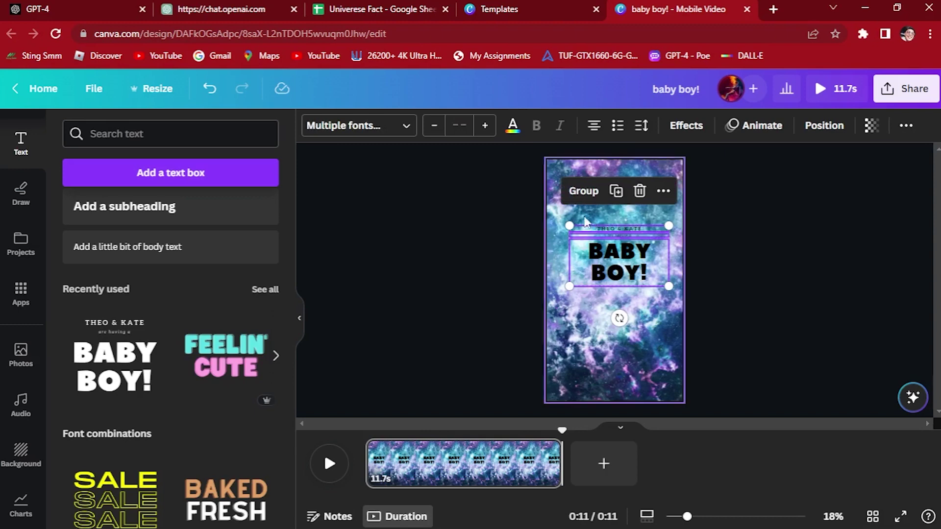
click(517, 220)
click(618, 262)
click(610, 235)
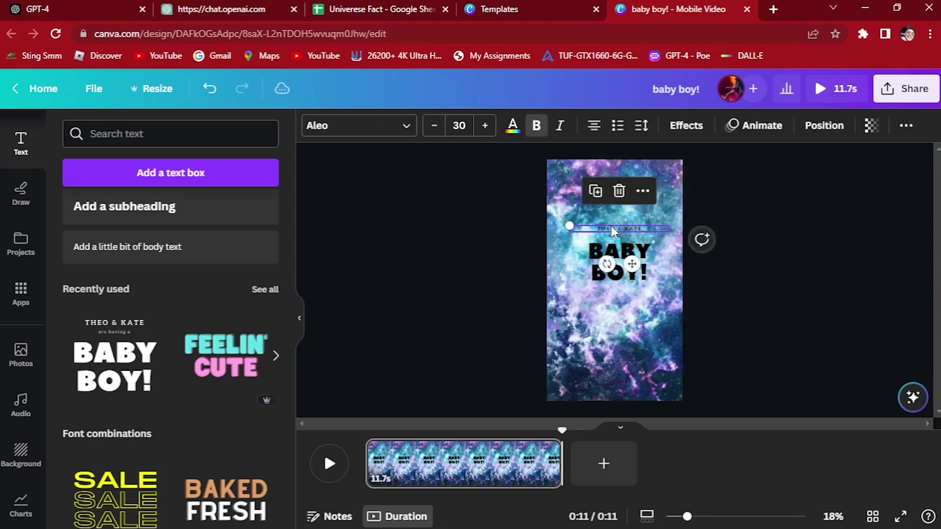
drag(610, 235, 316, 212)
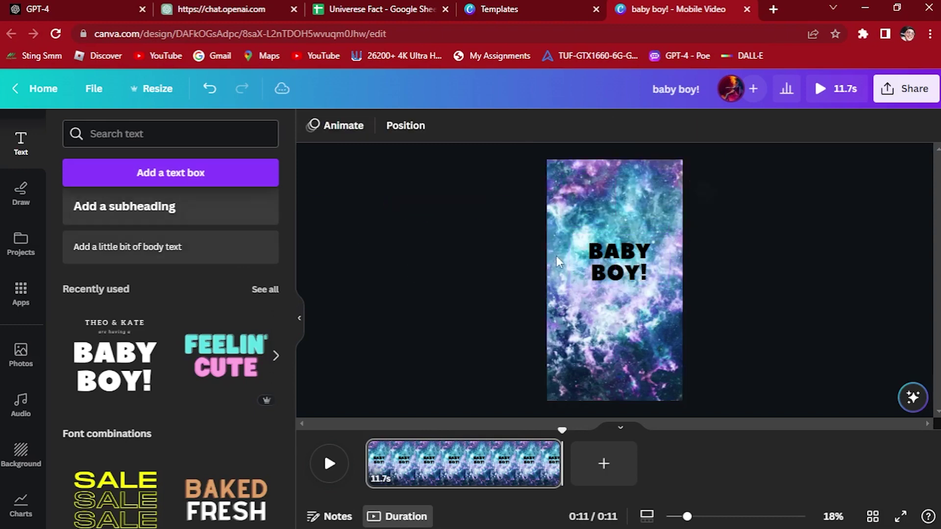
drag(624, 252, 591, 263)
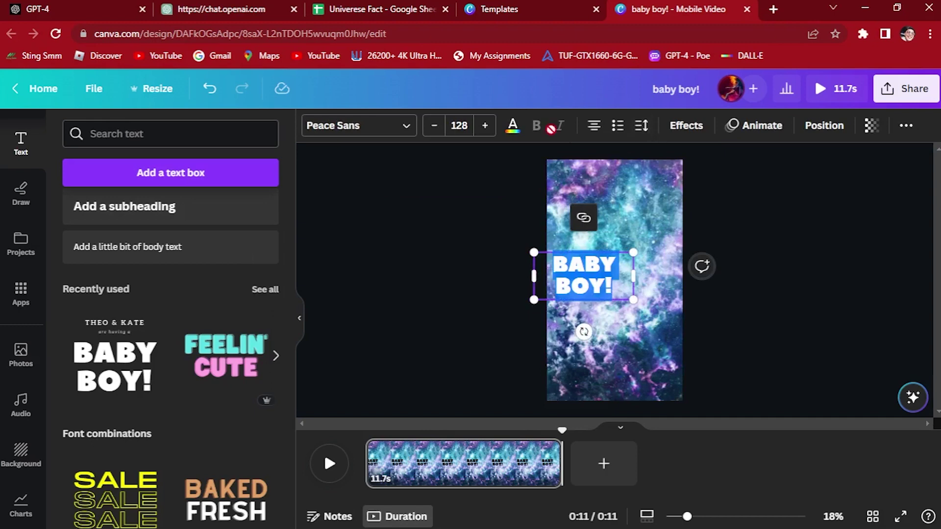
Step: Recentre BABY BOY!, make it black, and enlarge it from size 128 to 182
click(513, 126)
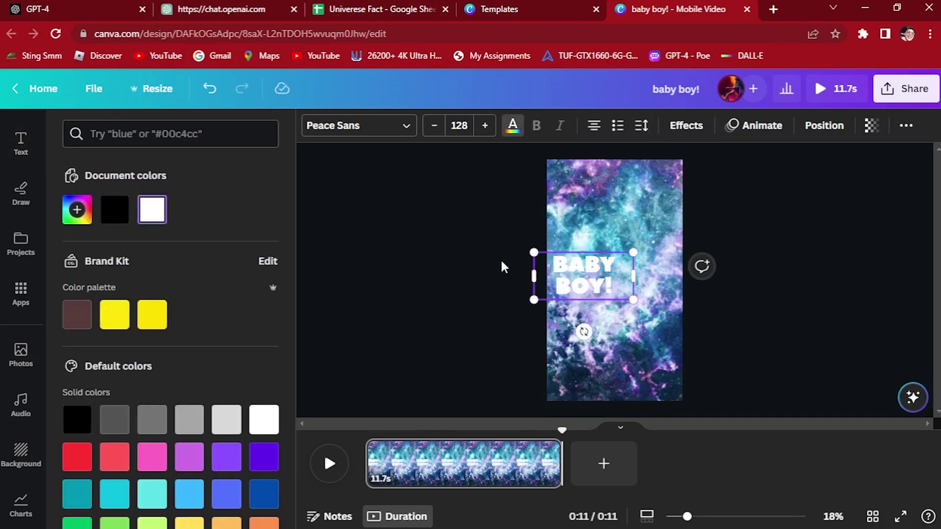
drag(610, 270, 623, 264)
double_click(624, 263)
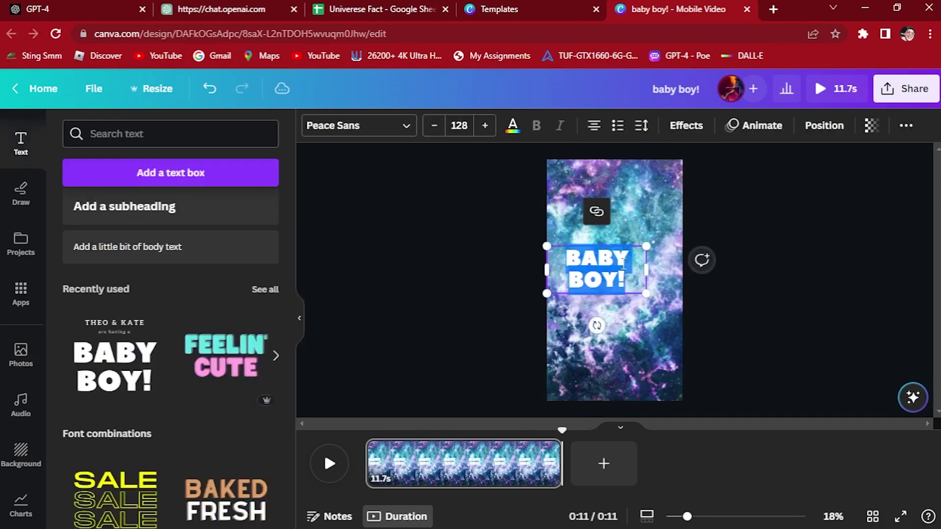
click(512, 126)
click(77, 419)
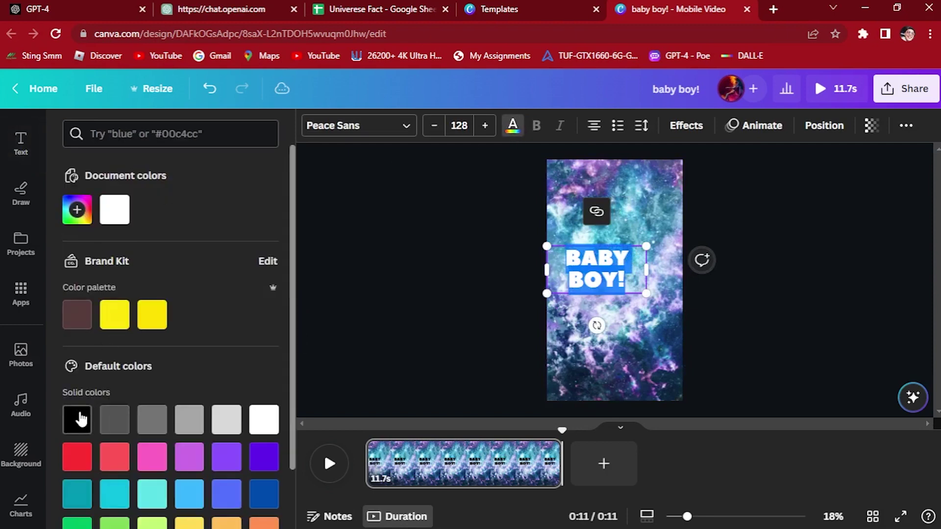
click(473, 294)
click(818, 314)
click(611, 271)
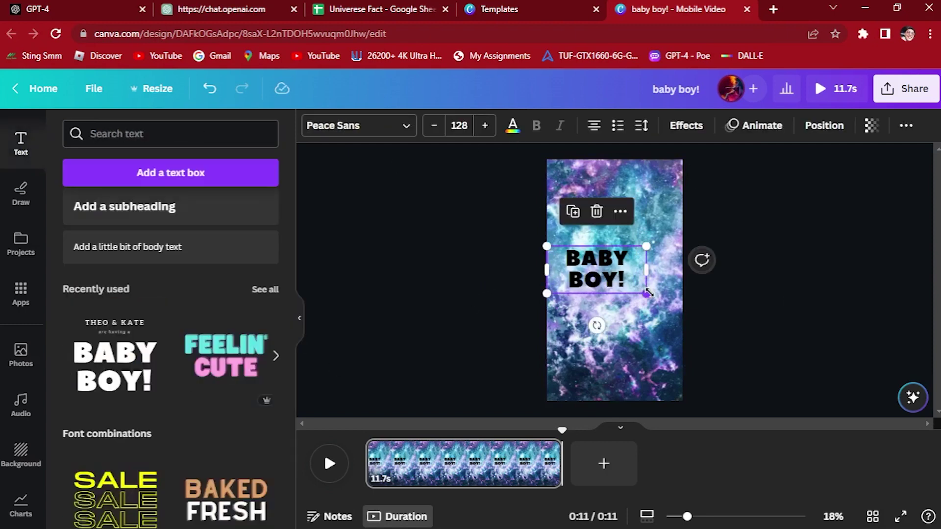
drag(647, 293, 687, 311)
Step: Search Apps for 'bul' and start the Bulk create feature
click(416, 318)
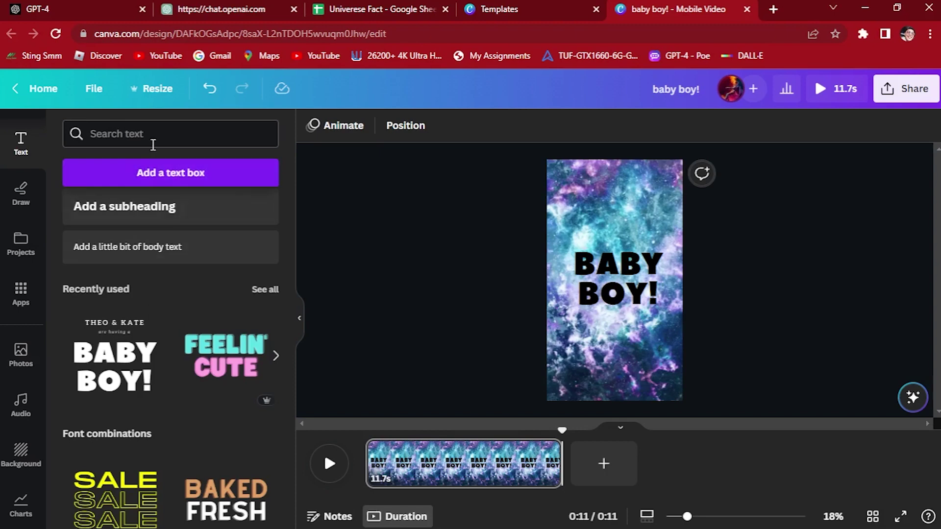
click(163, 135)
text(bul)
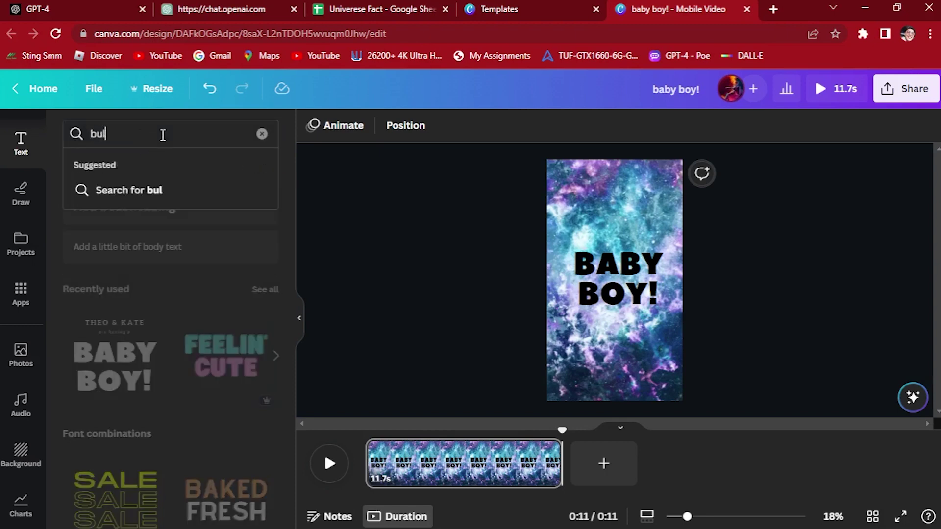
scroll(42, 301, up, 3)
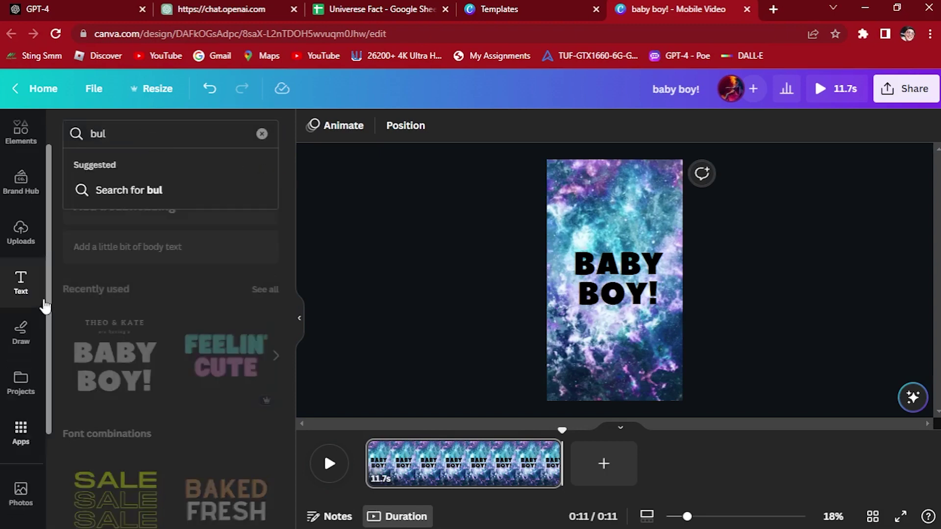
scroll(31, 336, down, 3)
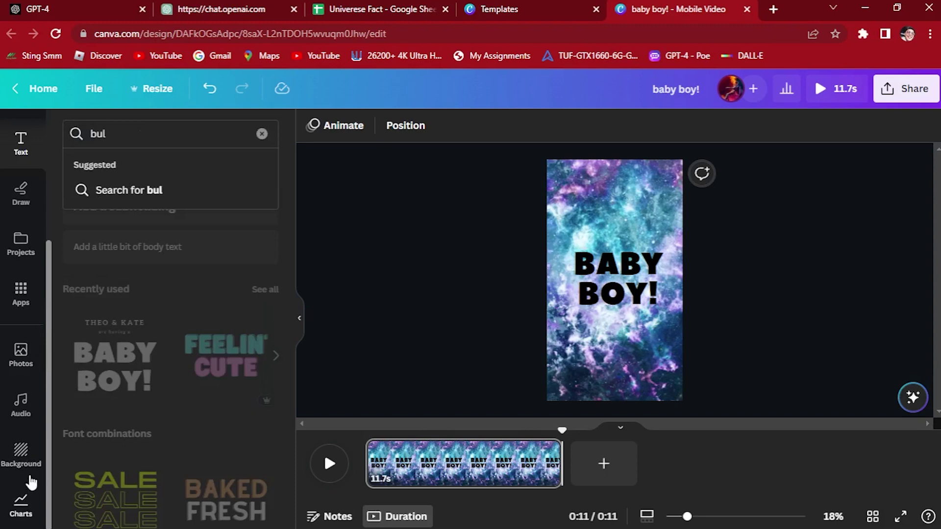
scroll(35, 372, up, 2)
scroll(48, 351, down, 2)
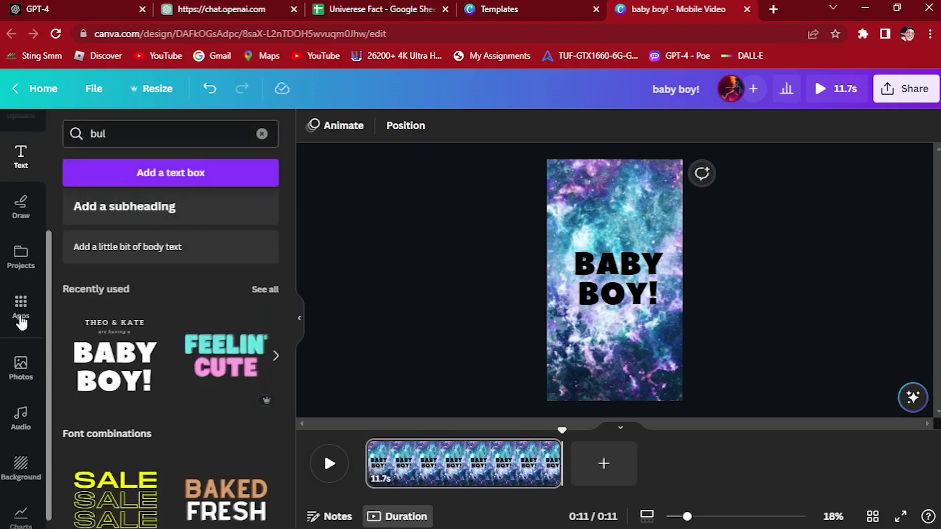
click(20, 306)
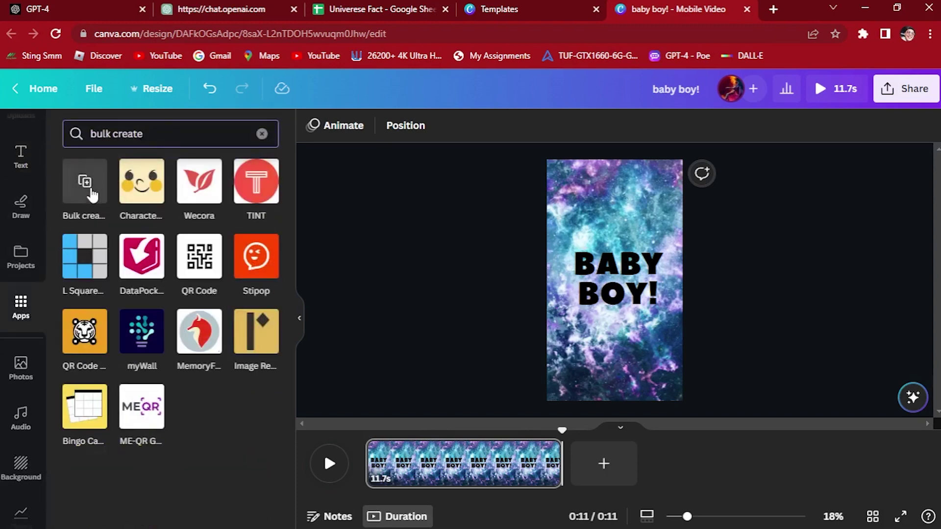
click(84, 182)
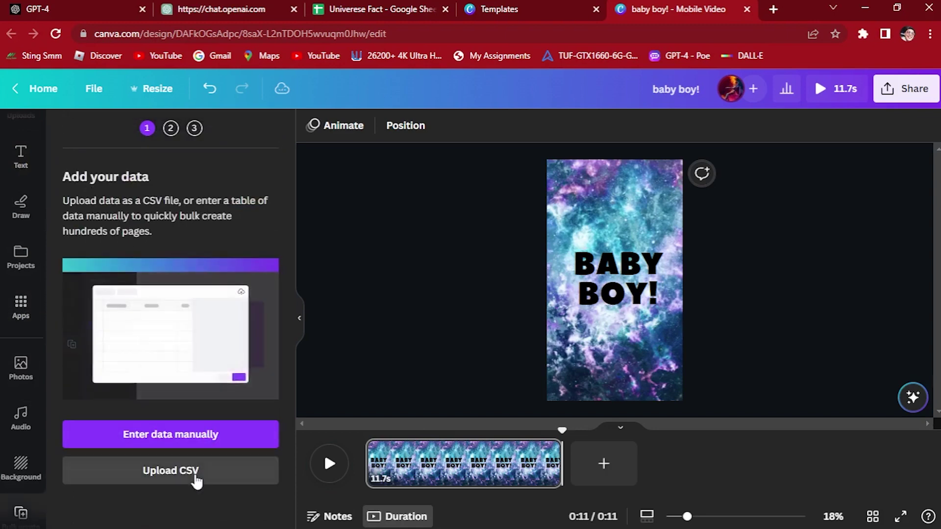
Step: Upload the Universe Fact - Sheet1 CSV from Downloads as the bulk create data source
click(196, 479)
double_click(160, 139)
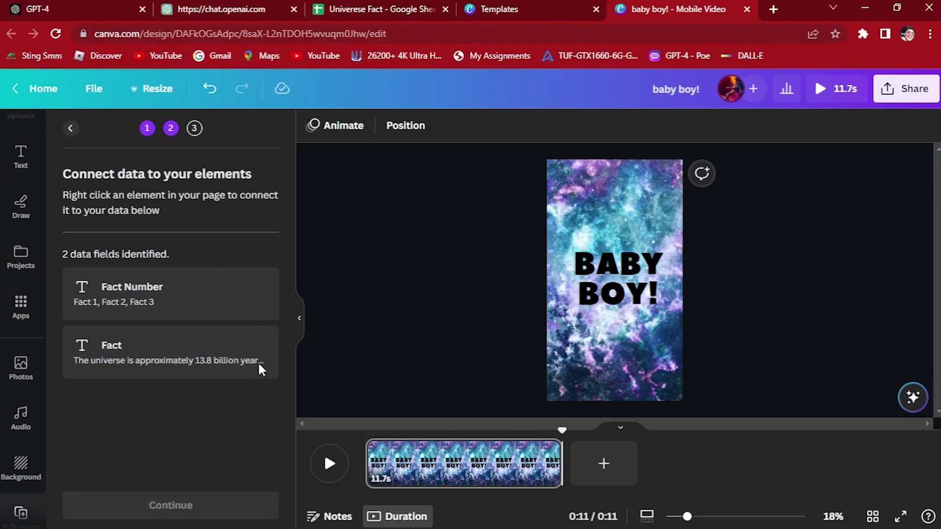
click(71, 129)
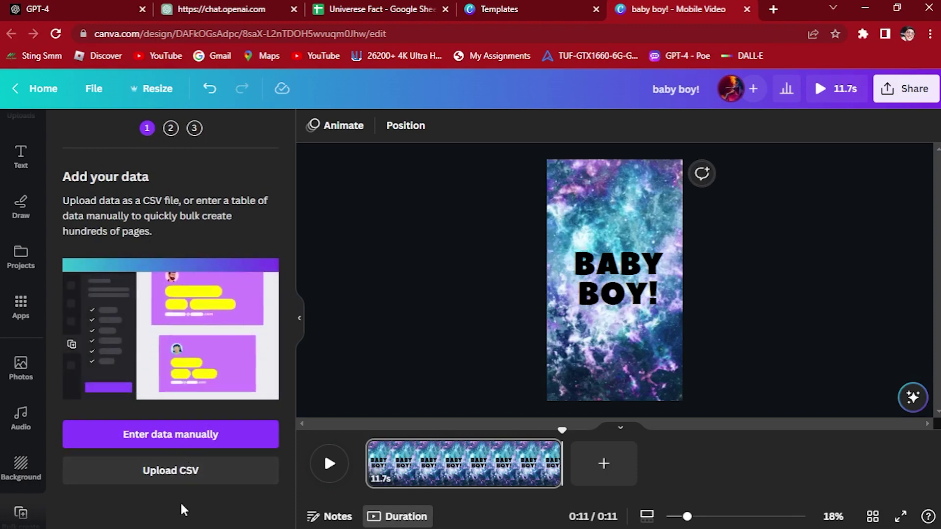
click(198, 475)
double_click(158, 130)
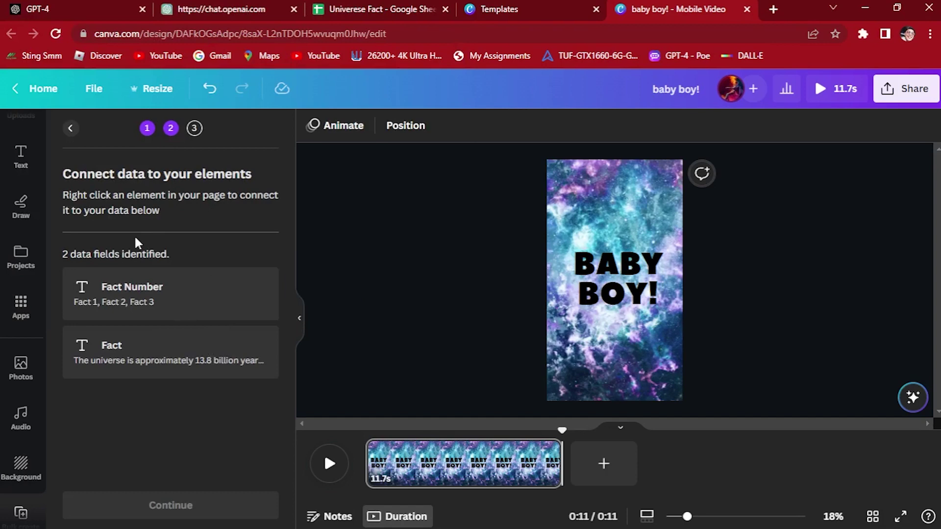
right_click(172, 285)
key(Escape)
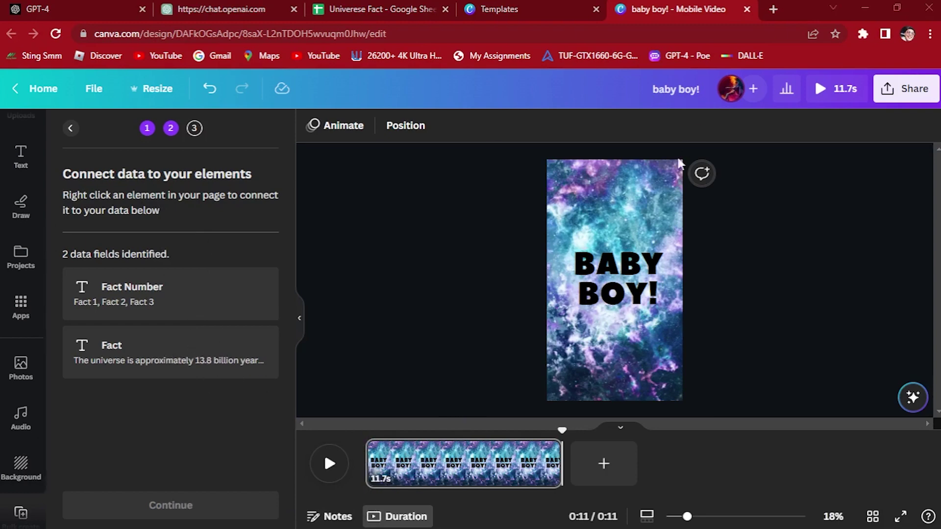
Step: Duplicate the BABY BOY! text and stack the original above the copy
click(618, 279)
key(ctrl+d)
drag(619, 280, 616, 350)
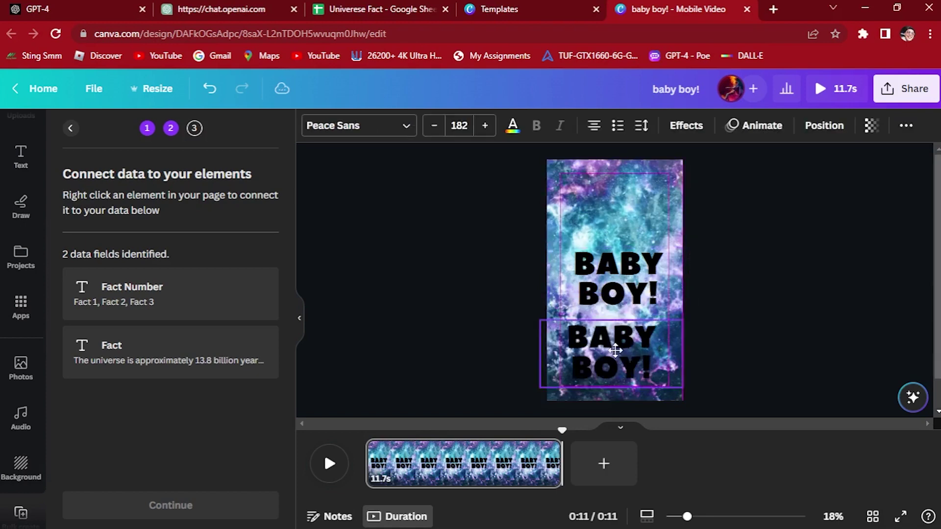
drag(619, 285, 616, 241)
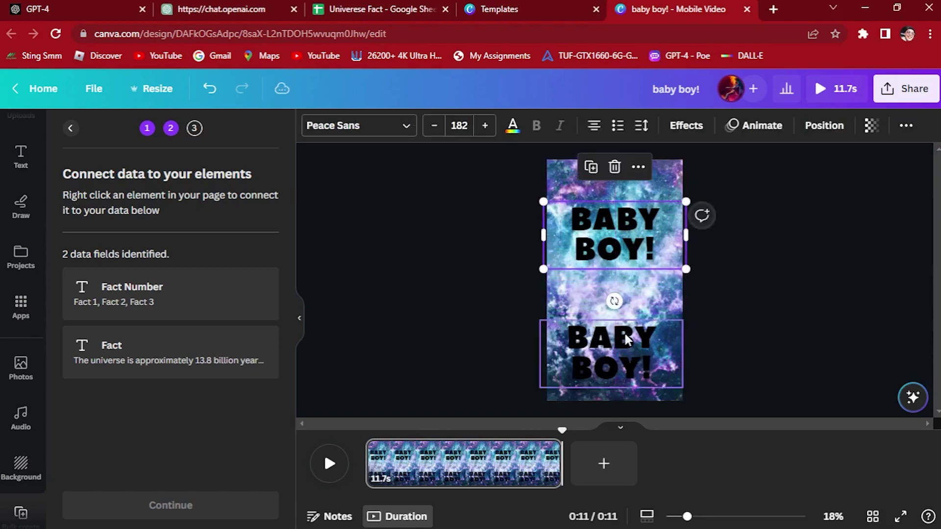
drag(627, 340, 630, 332)
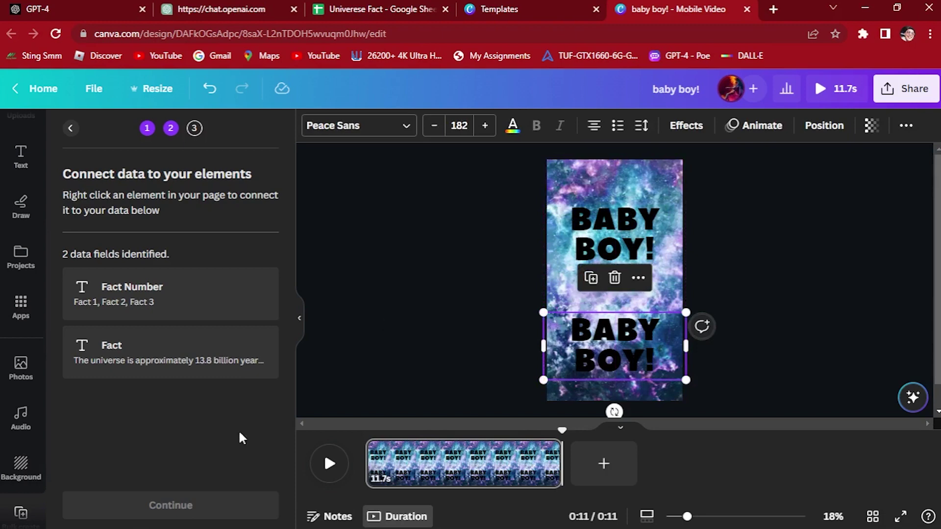
click(603, 284)
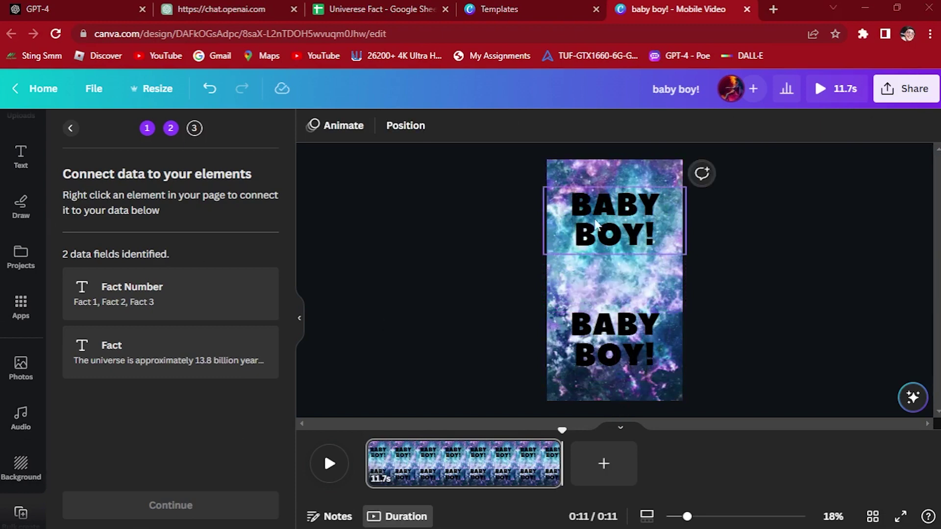
Step: Connect the upper text to Fact Number and the lower text to Fact
right_click(583, 224)
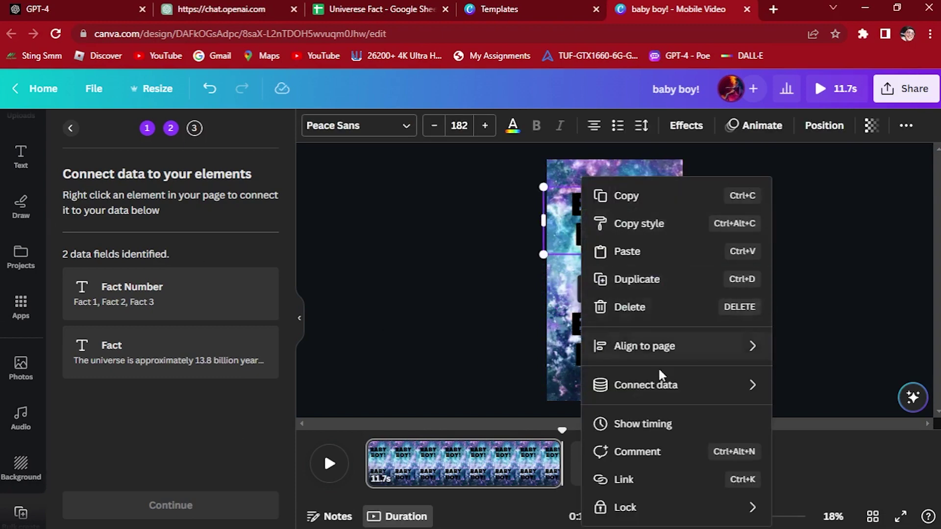
mouse_move(663, 383)
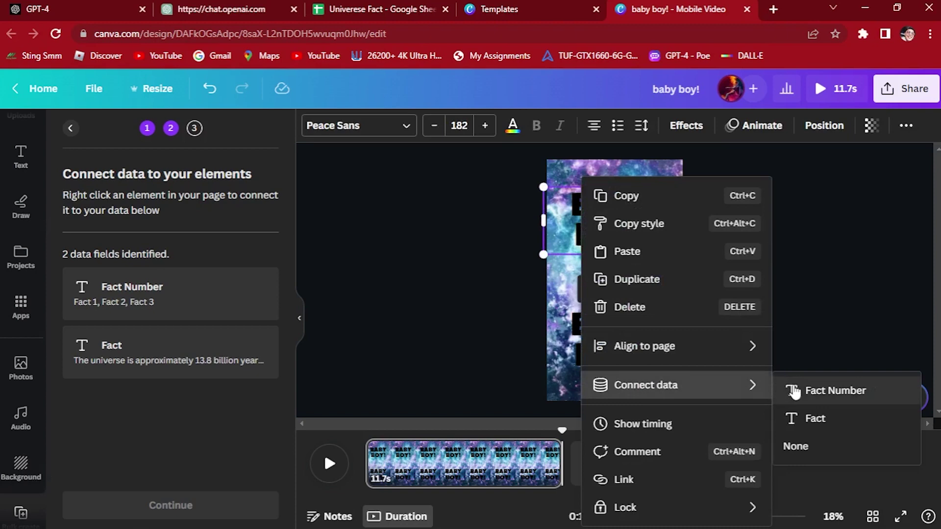
click(795, 391)
click(652, 334)
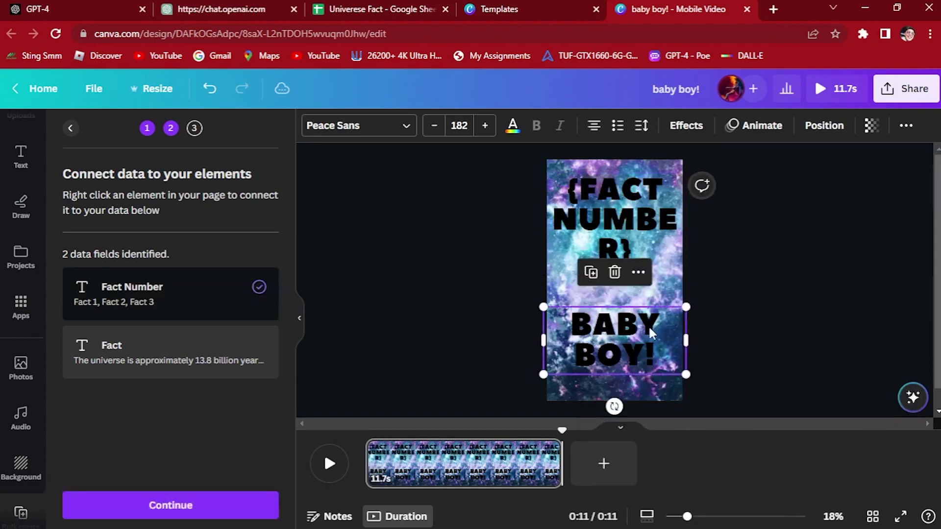
right_click(652, 334)
mouse_move(768, 386)
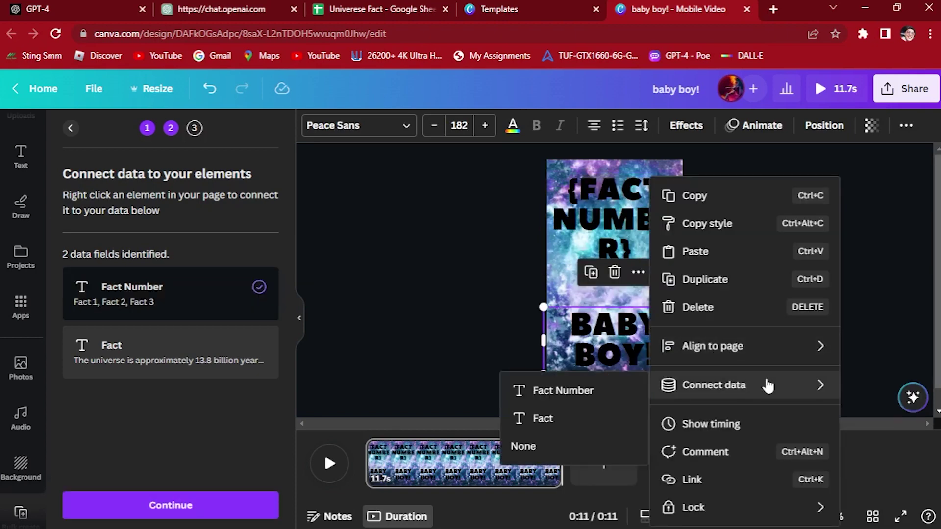
click(593, 417)
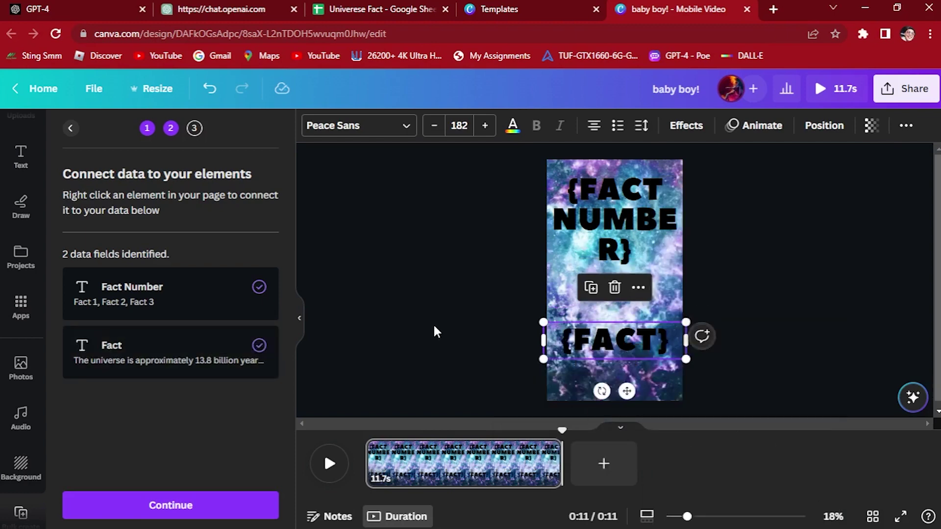
click(401, 327)
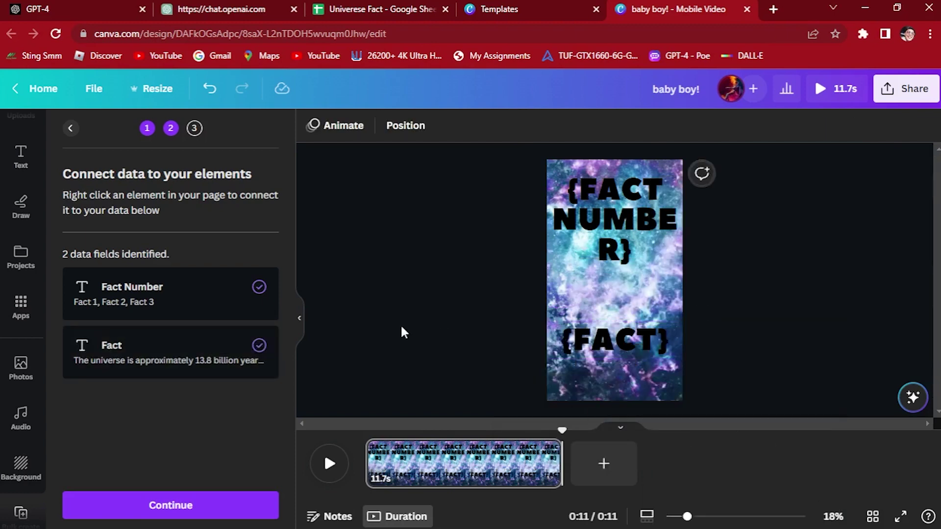
Step: Continue to the apply-data step and generate the 25 fact pages
click(204, 505)
scroll(198, 306, down, 4)
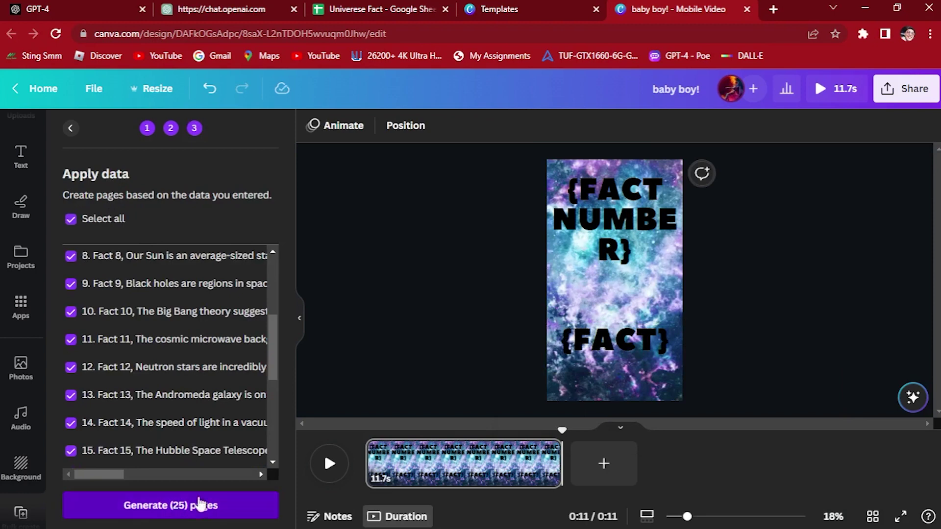
click(201, 505)
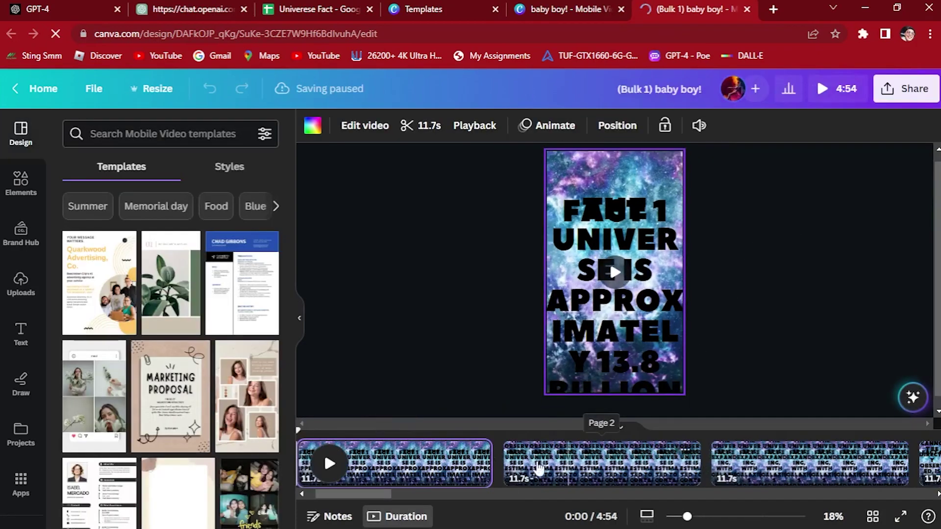
Step: Shrink page 1's fact text to about half size, place it below FACT 1, and widen it
drag(360, 494, 387, 494)
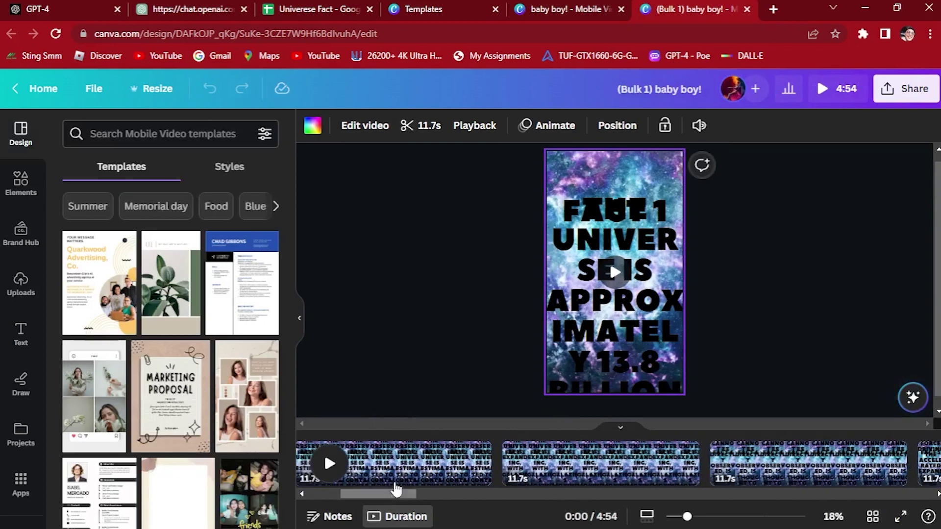
drag(616, 239, 620, 218)
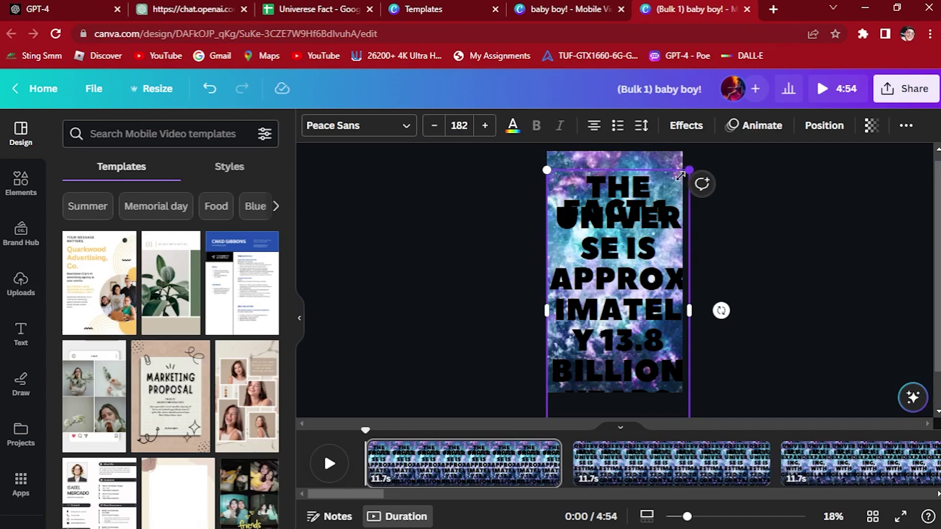
drag(680, 176, 632, 304)
drag(604, 346, 615, 290)
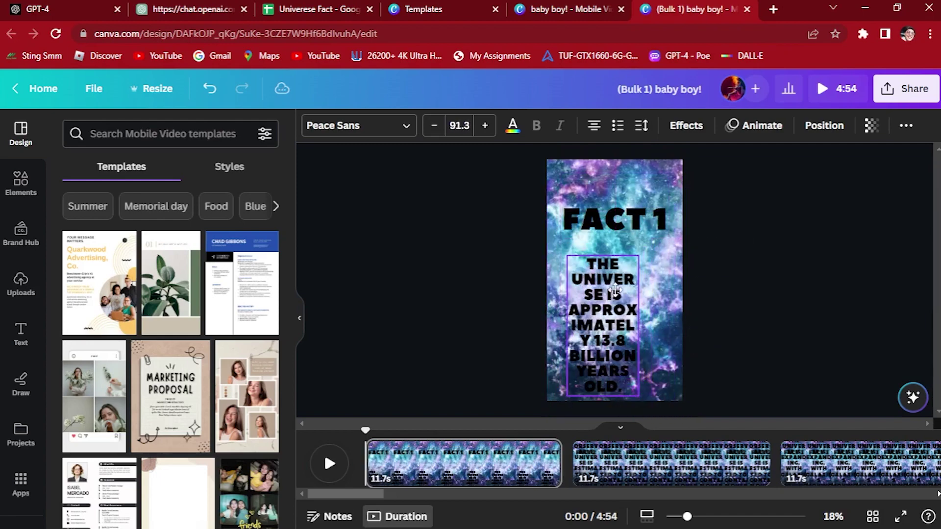
drag(639, 325, 670, 325)
click(772, 309)
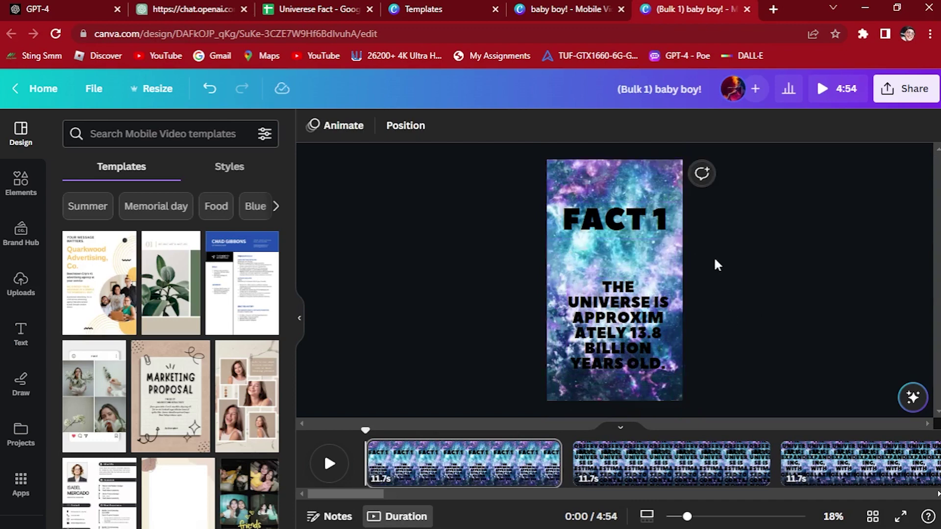
Step: On page 2, shrink the fact text to about 56.5 and place it under FACT 2
click(637, 449)
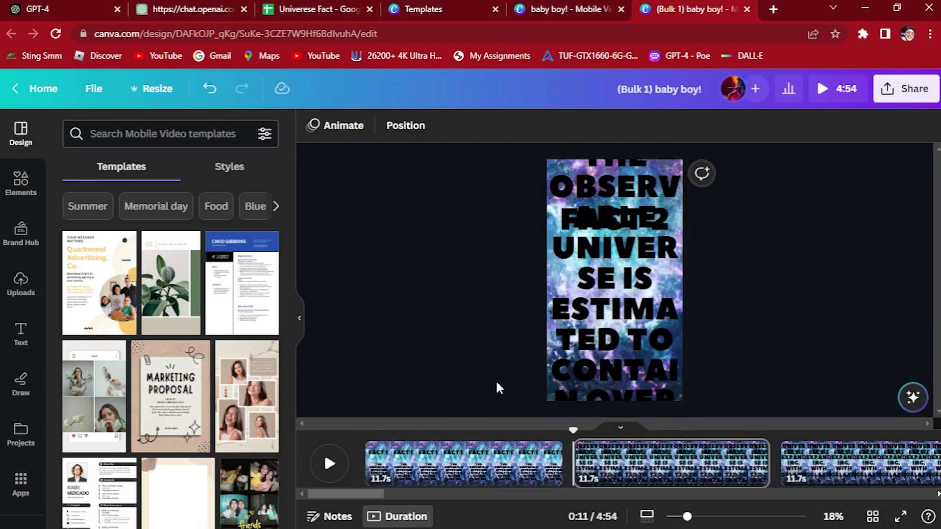
drag(363, 494, 389, 493)
click(648, 207)
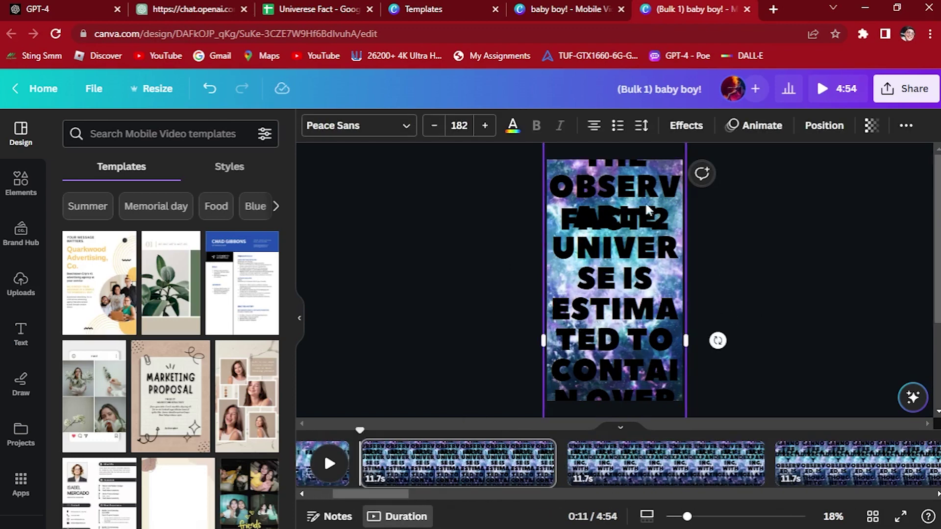
drag(665, 175, 655, 225)
drag(672, 192, 633, 300)
drag(596, 345, 597, 284)
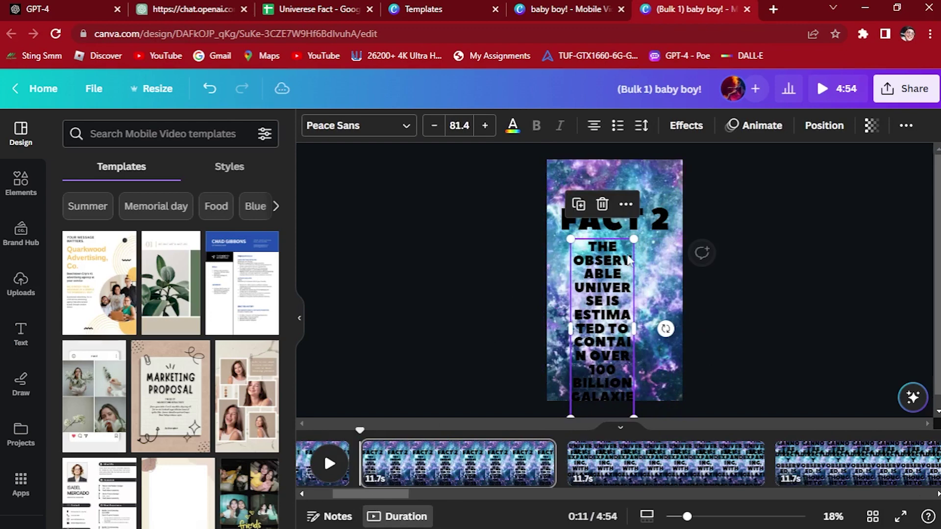
drag(629, 240, 684, 318)
click(754, 301)
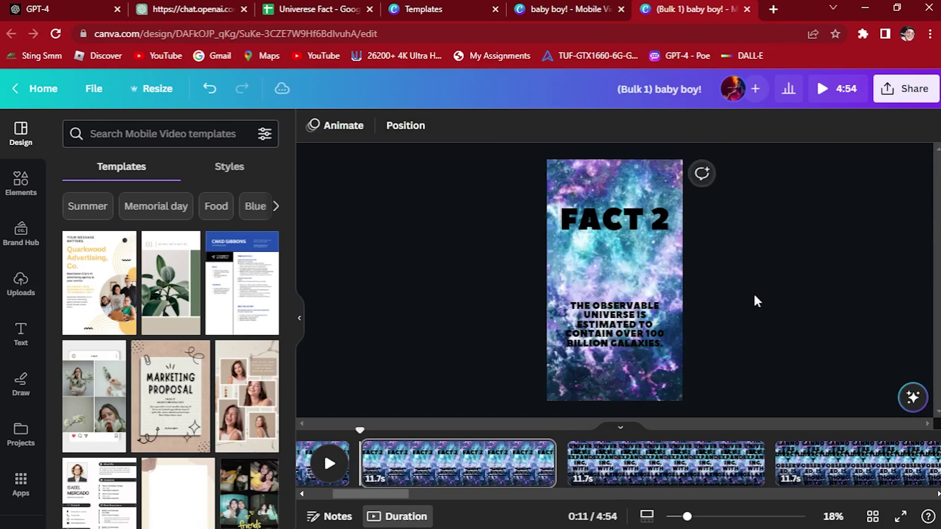